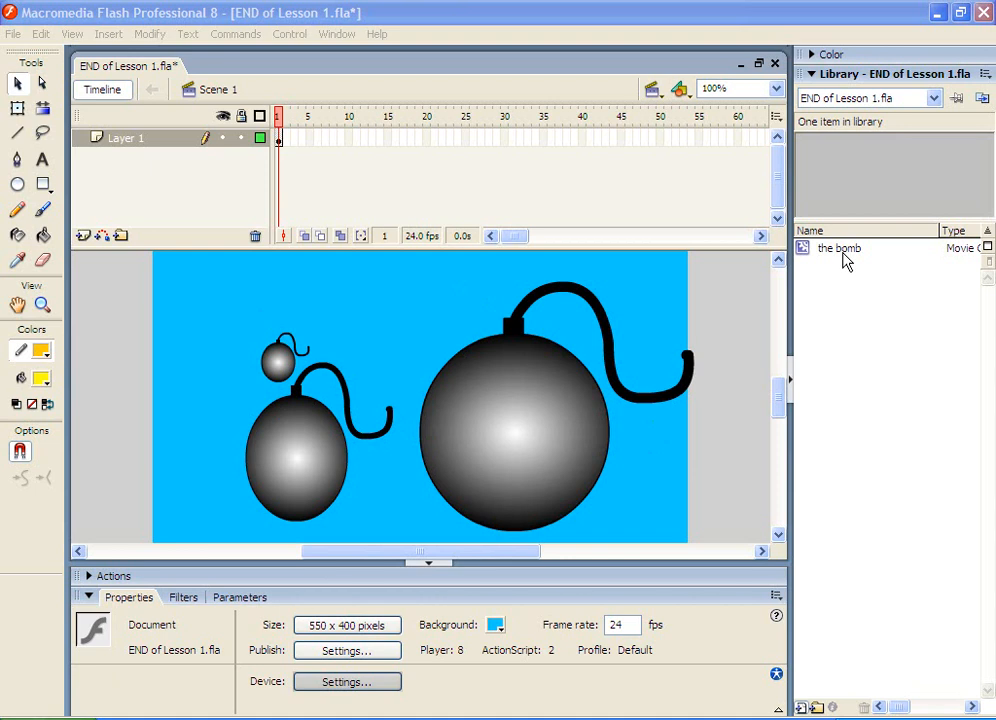
# Step: Preview the bomb movie clip in the library
pyautogui.click(851, 258)
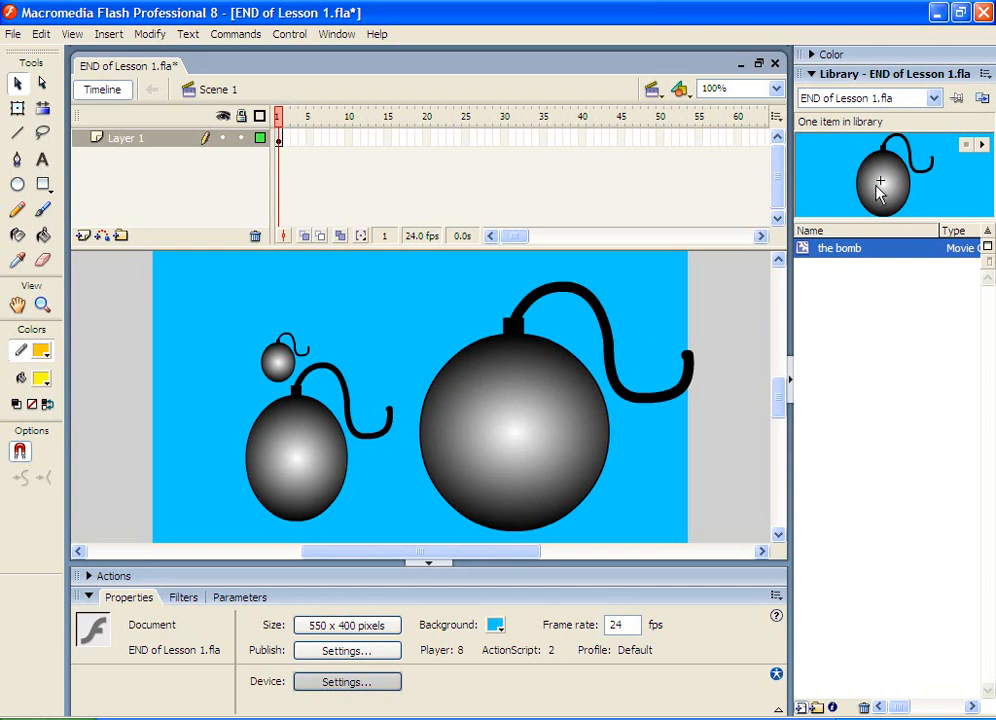
pyautogui.click(982, 144)
pyautogui.click(637, 318)
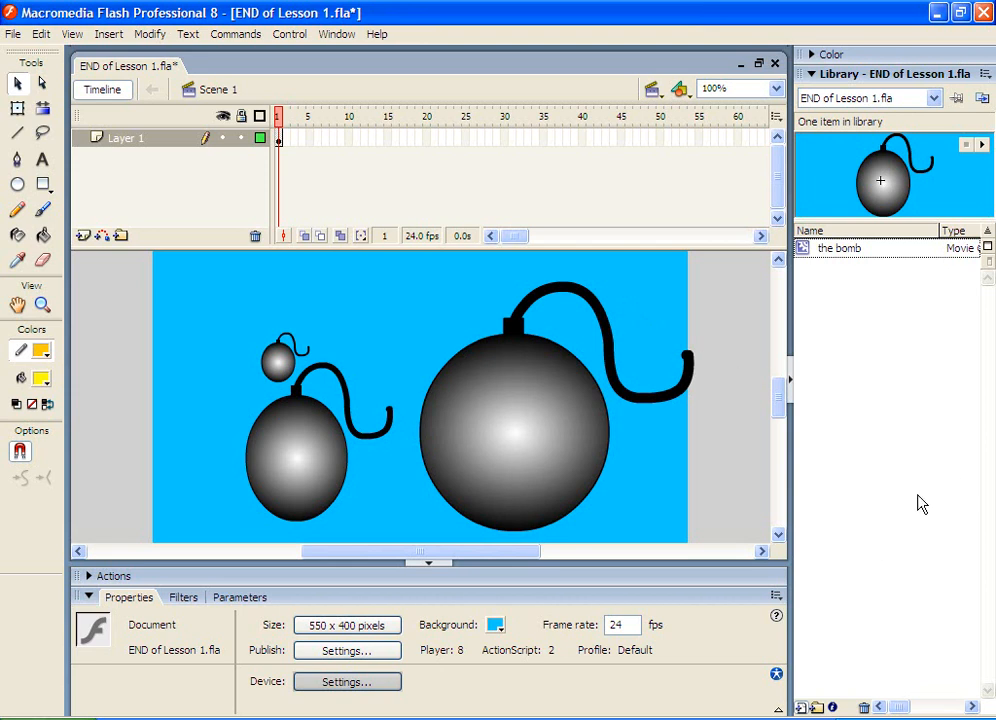
# Step: Create a new movie clip symbol named "flame"
pyautogui.click(803, 707)
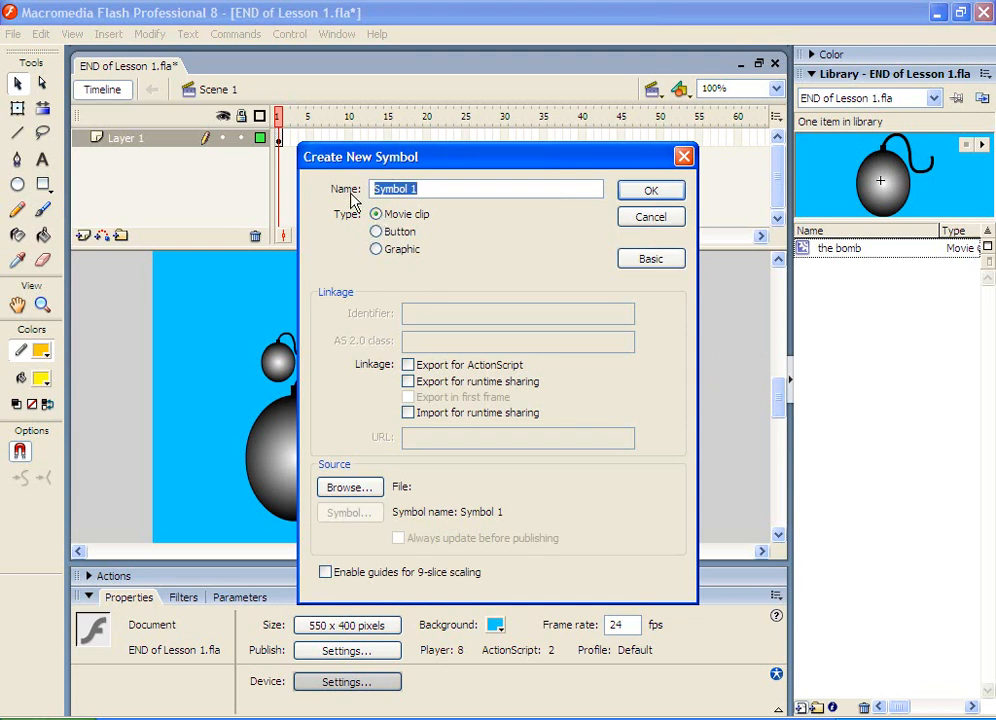
pyautogui.write('flame')
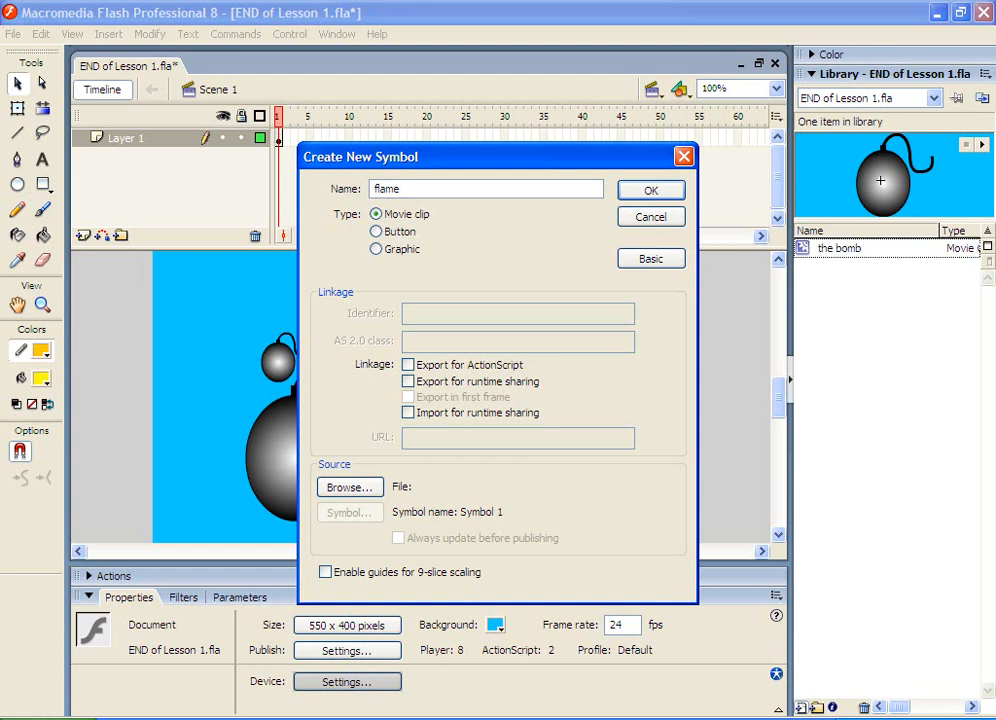
pyautogui.press('Return')
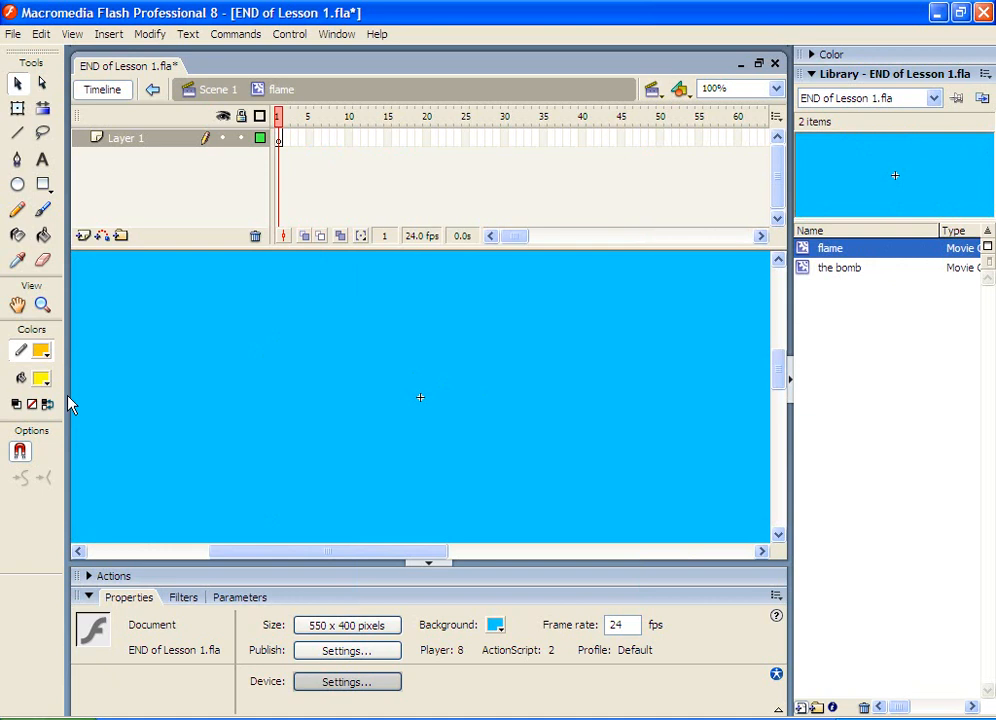
# Step: Draw a narrow upright oval about 13 by 48 px over the registration point, with an orange stroke and a yellow-orange fill
pyautogui.click(42, 352)
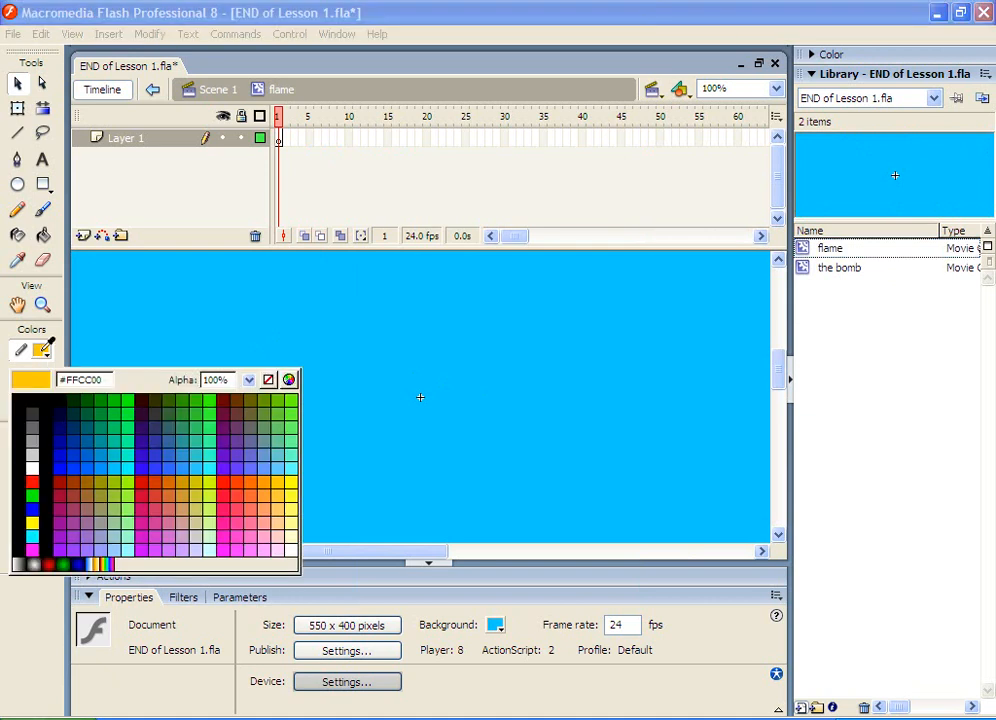
pyautogui.click(258, 478)
pyautogui.click(43, 379)
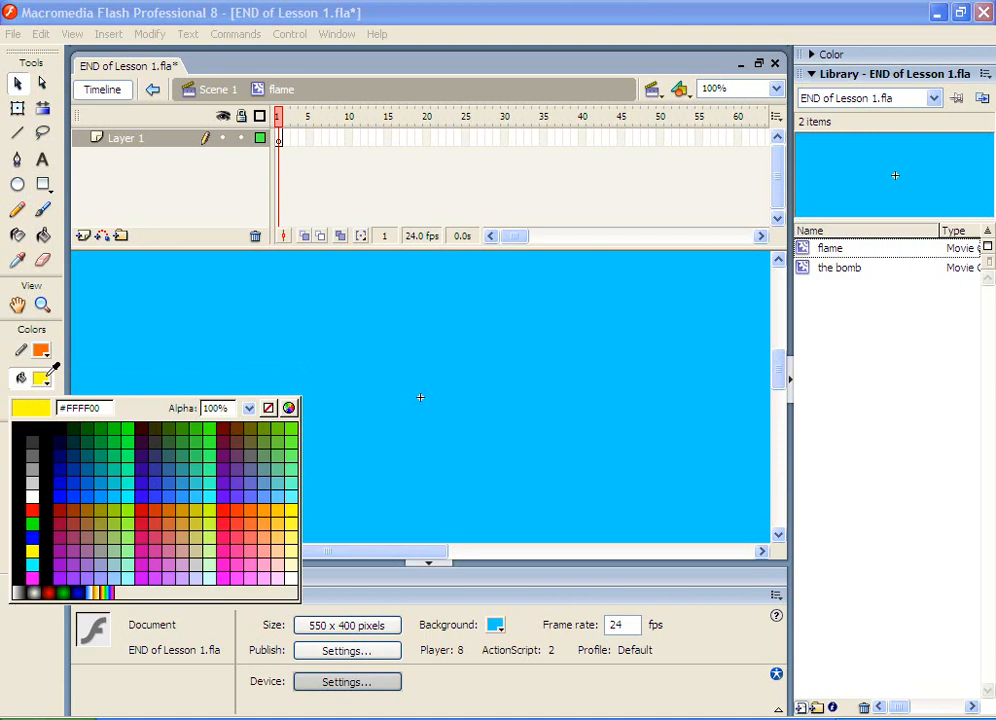
pyautogui.click(278, 518)
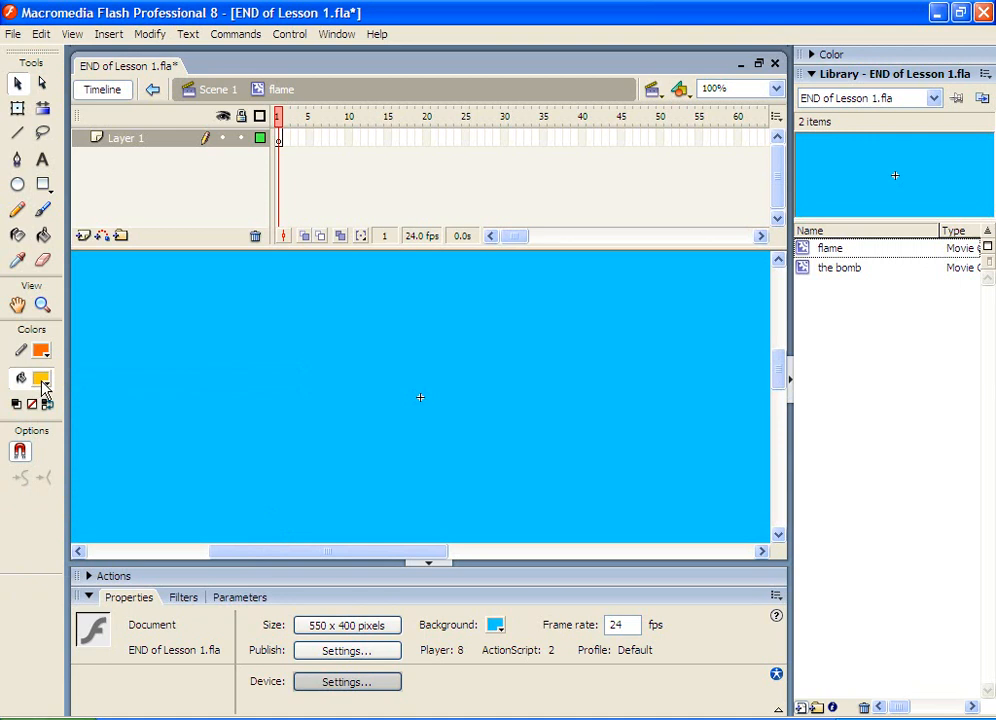
pyautogui.click(17, 185)
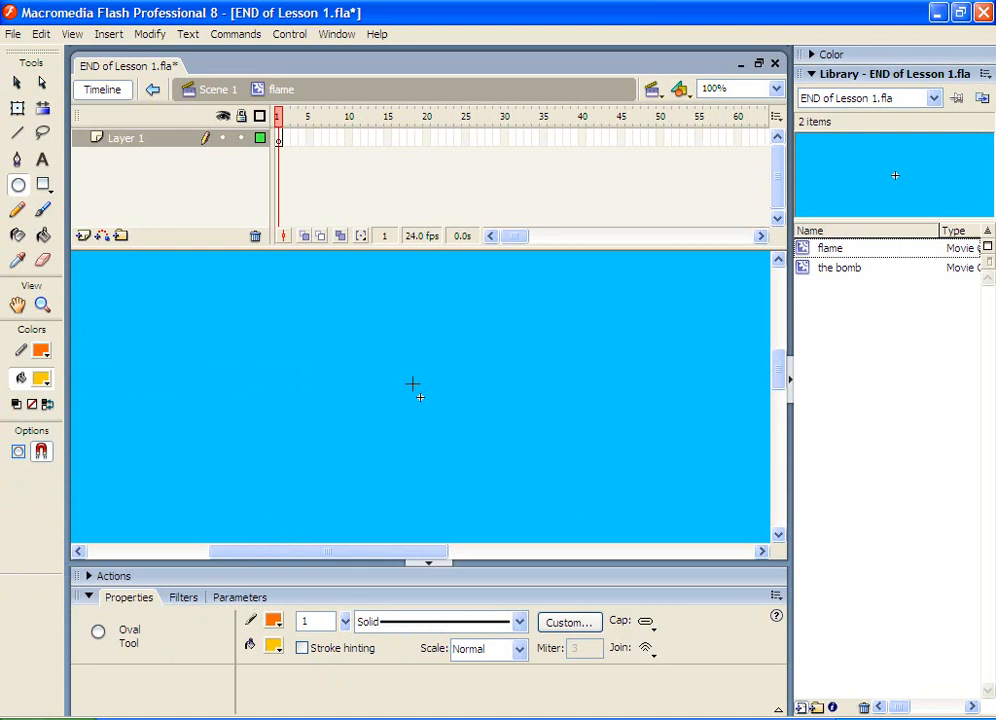
pyautogui.moveTo(415, 384); pyautogui.dragTo(426, 428)
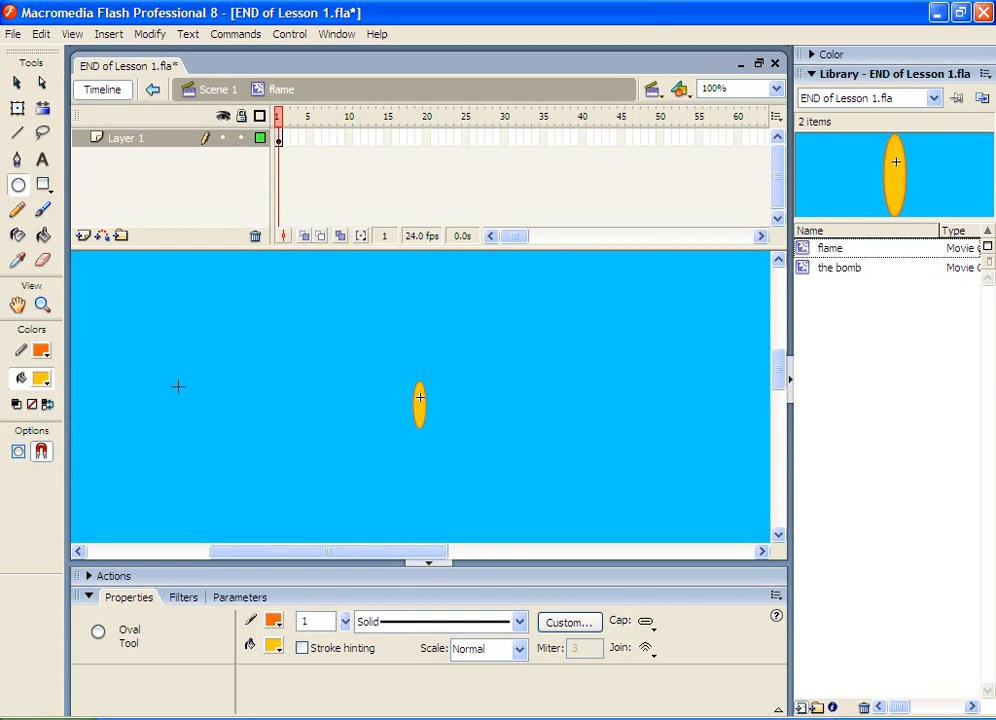
# Step: Draw three small spark circles around the oval's tip, about 4 to 6 px wide, with a pale beige stroke sampled from the interface
pyautogui.click(40, 354)
pyautogui.click(55, 330)
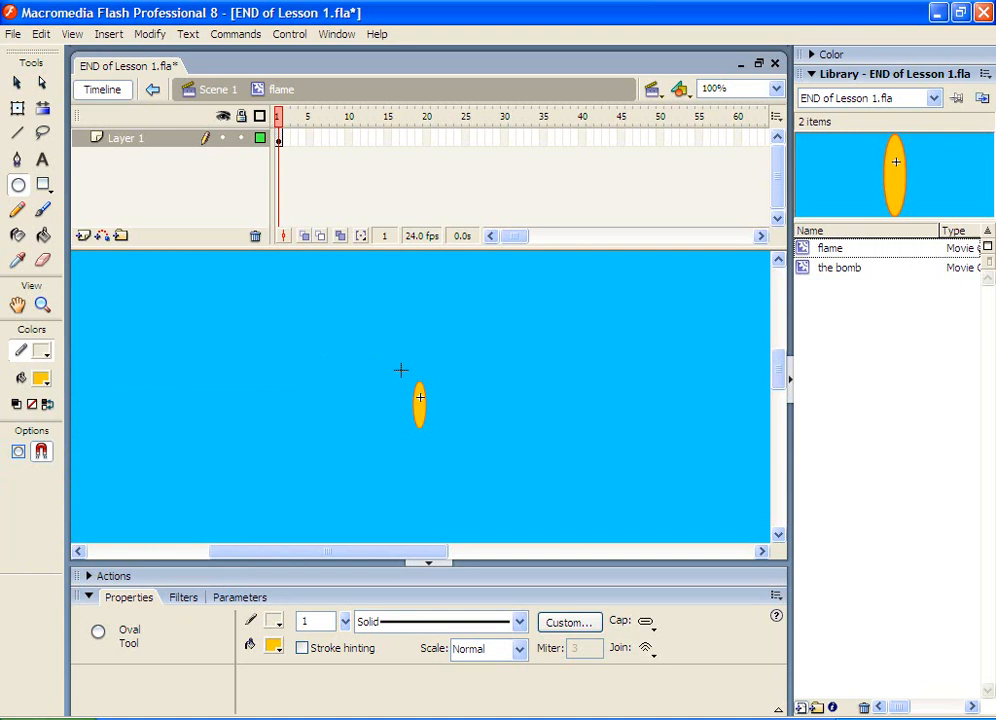
pyautogui.moveTo(408, 381)
pyautogui.mouseDown()
pyautogui.moveTo(403, 371)
pyautogui.moveTo(433, 381)
pyautogui.moveTo(421, 367)
pyautogui.mouseUp()
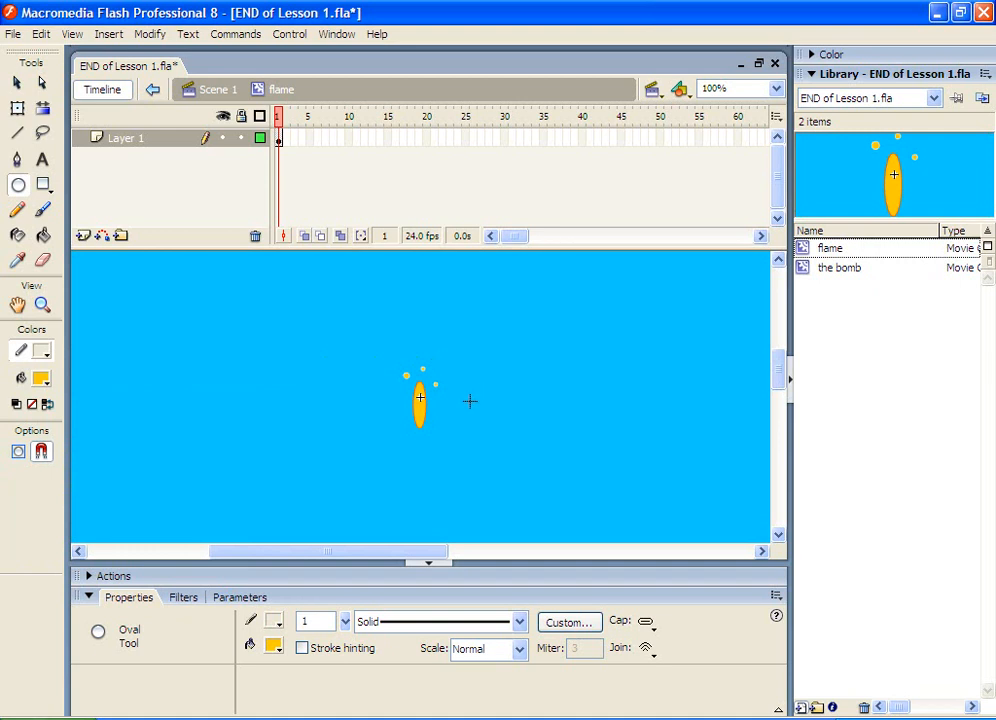
# Step: Insert a keyframe at frame 2 of Layer 1
pyautogui.click(287, 143)
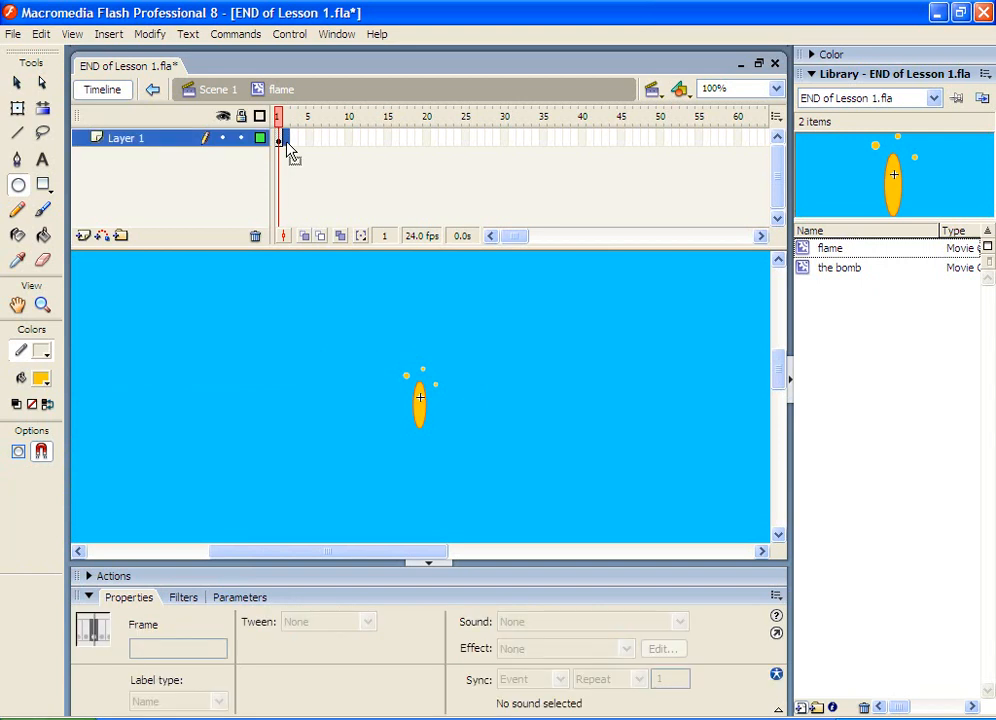
pyautogui.rightClick(287, 146)
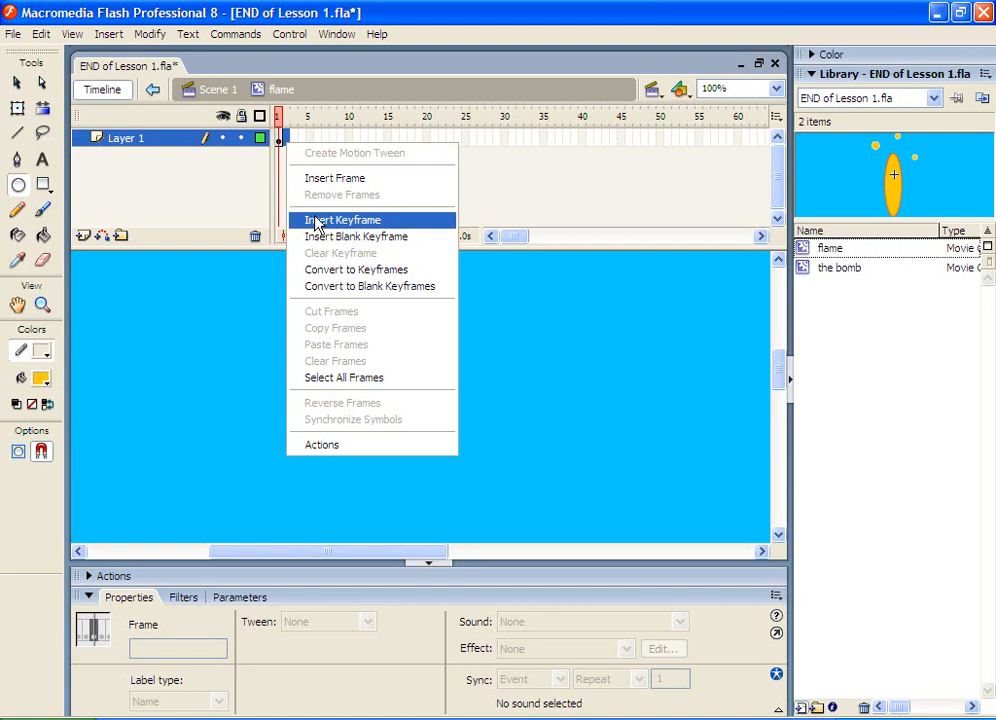
pyautogui.click(315, 221)
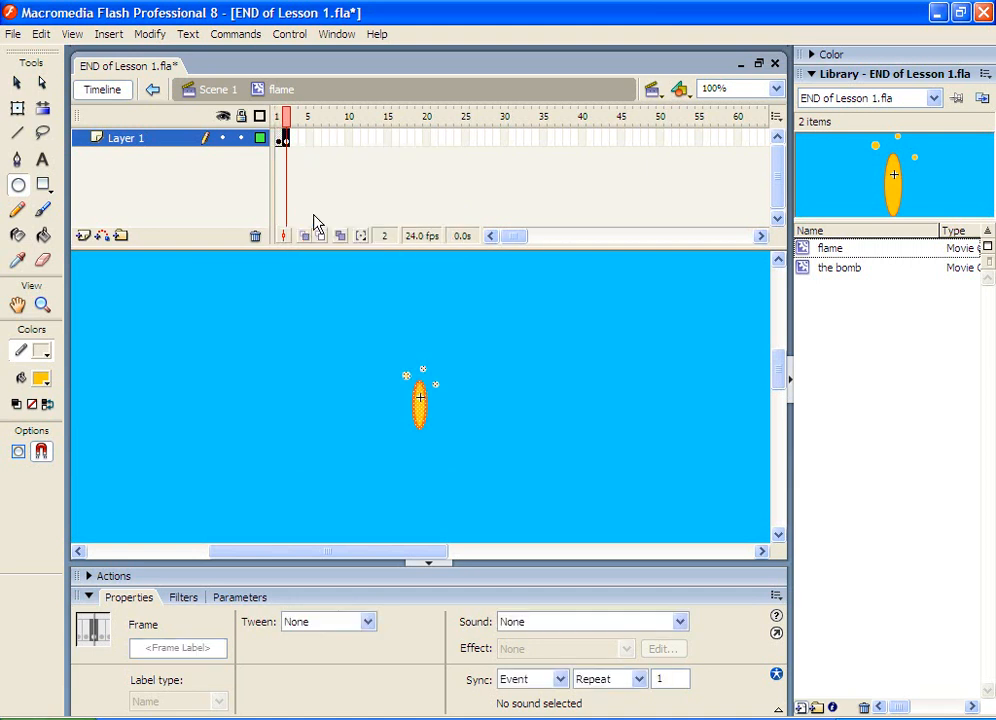
# Step: Nudge the flame oval 3 px to the right on frame 2
pyautogui.click(17, 83)
pyautogui.click(362, 400)
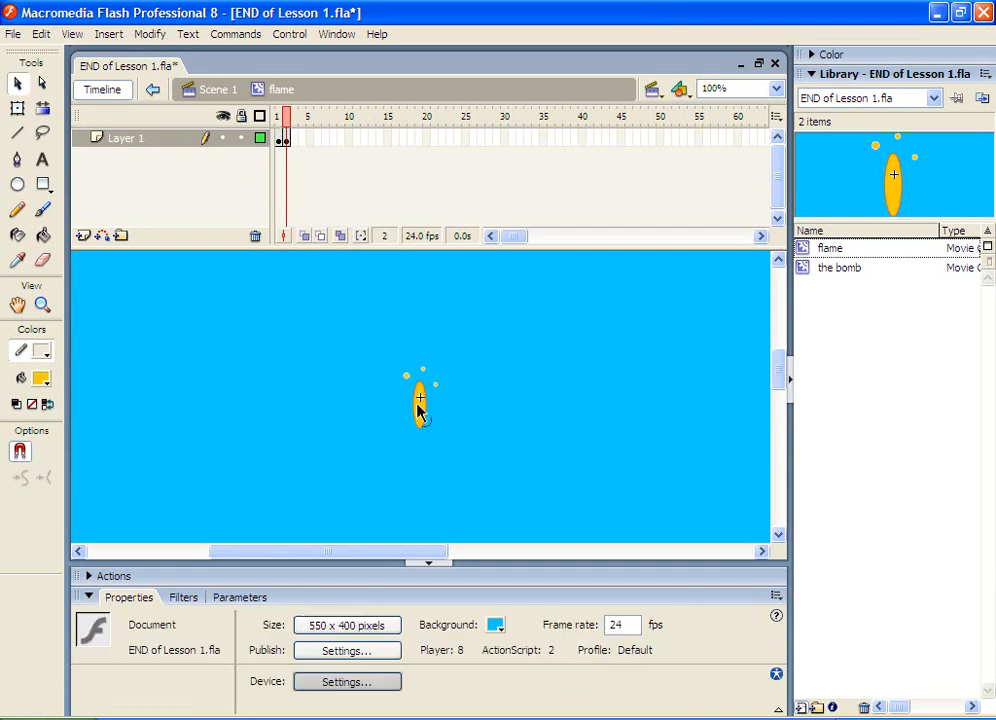
pyautogui.click(420, 409)
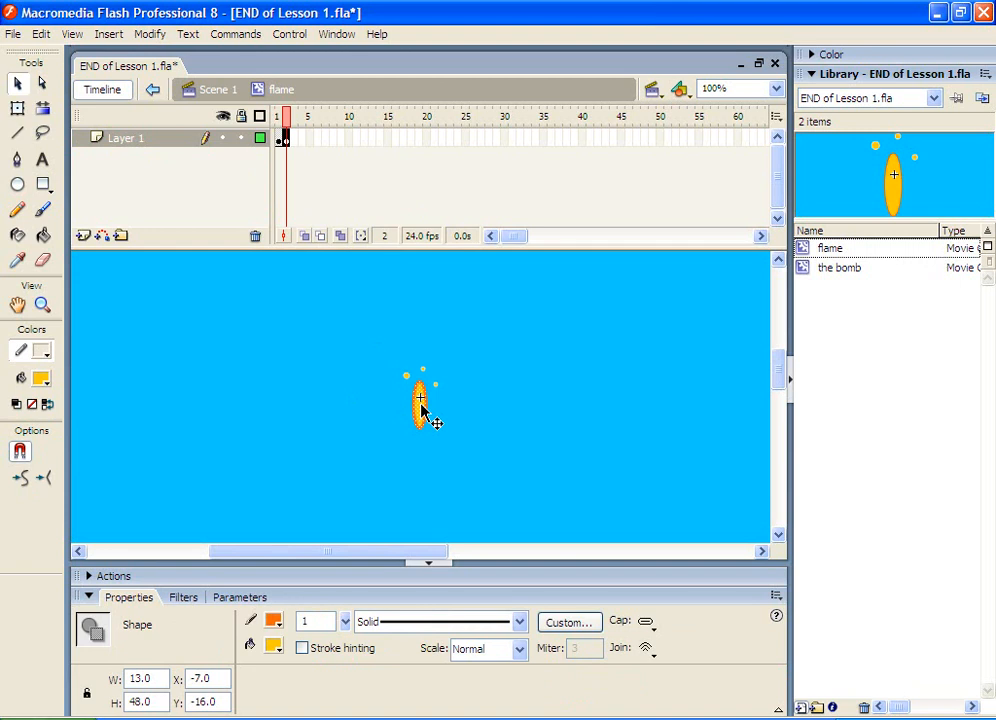
pyautogui.click(431, 412)
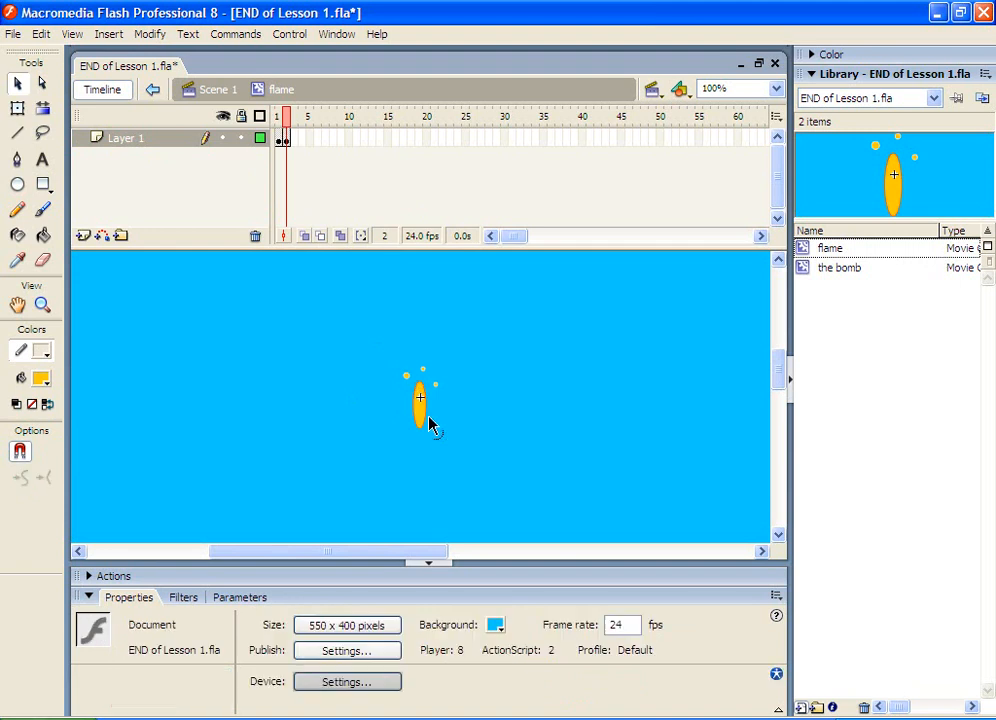
pyautogui.click(420, 417)
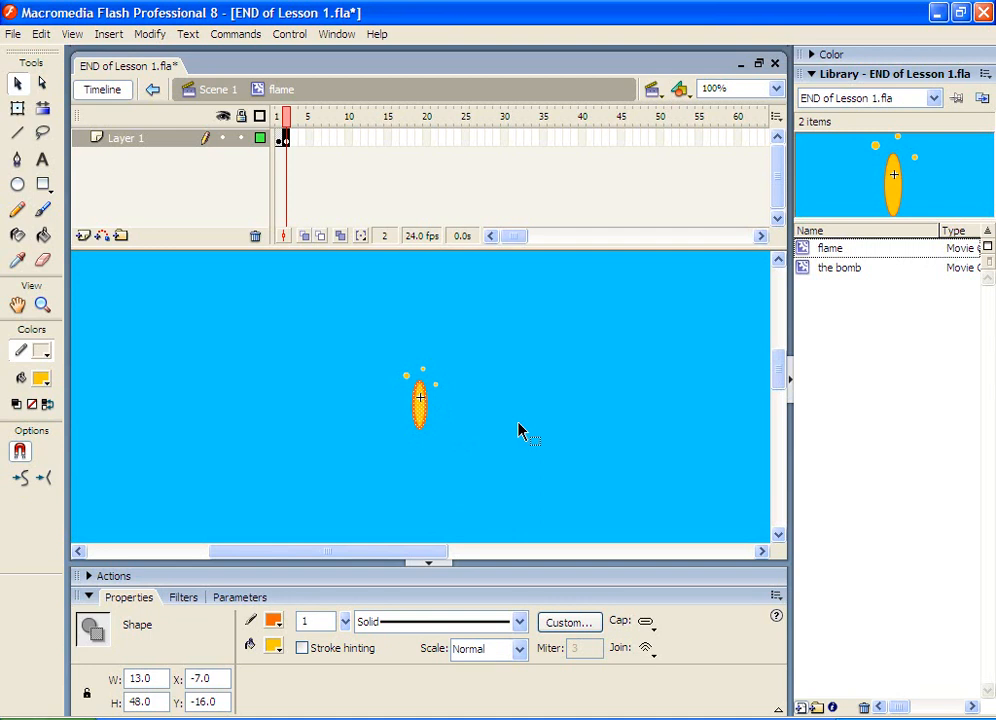
pyautogui.press('Right')
pyautogui.press('Right')
pyautogui.press('Right')
pyautogui.click(438, 433)
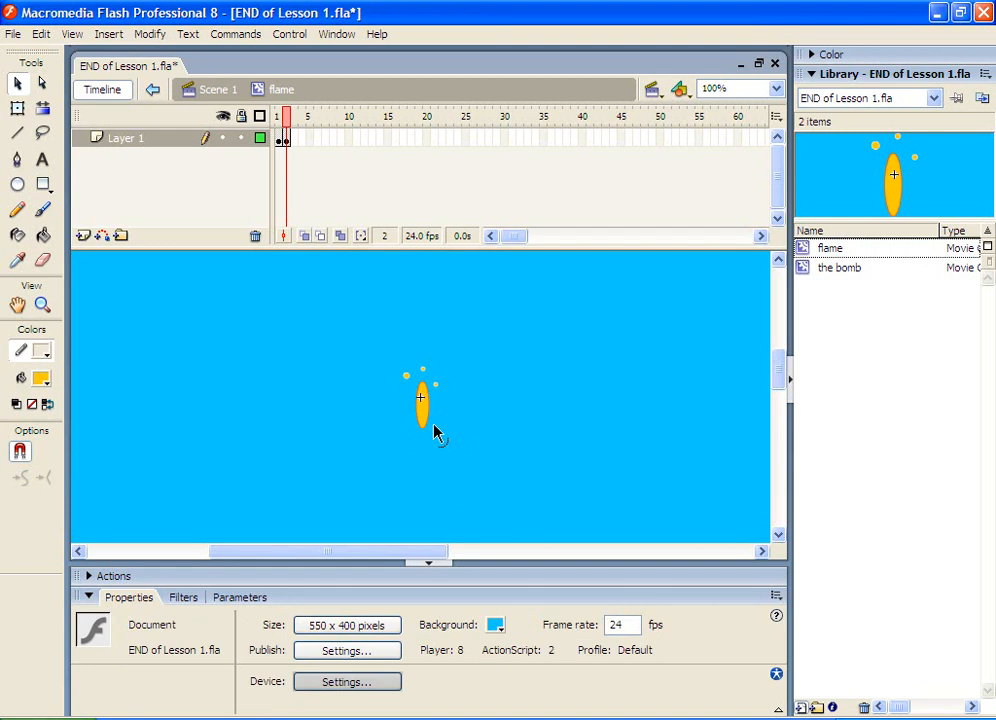
# Step: Nudge the left spark 4 px down on frame 2
pyautogui.moveTo(417, 388); pyautogui.dragTo(425, 390)
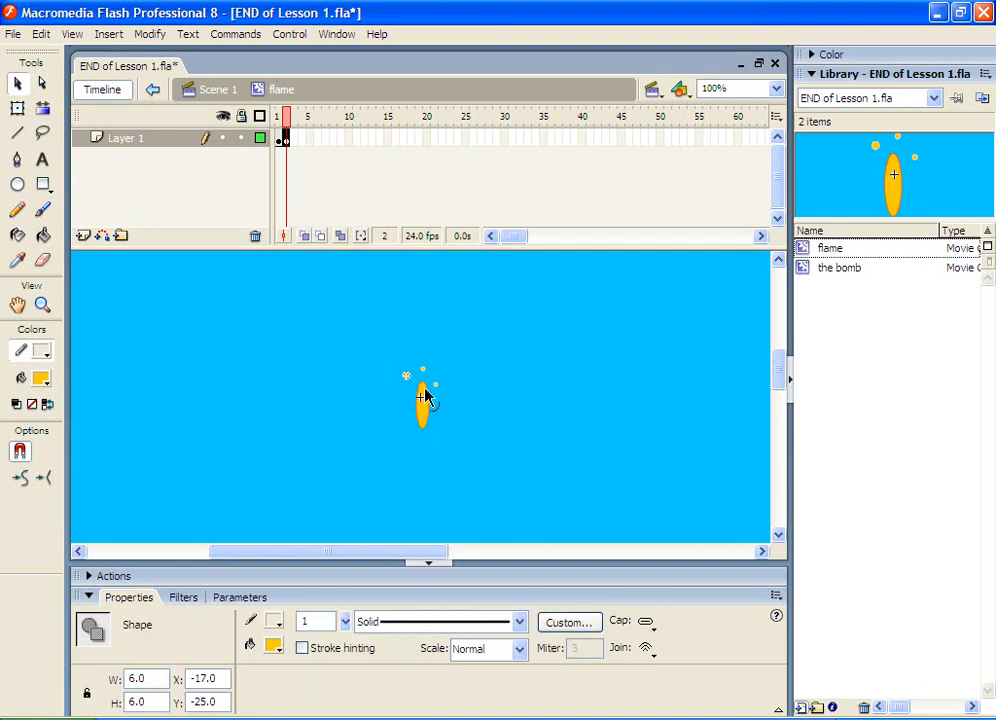
pyautogui.press('Down')
pyautogui.press('Down')
pyautogui.press('Down')
pyautogui.press('Down')
pyautogui.click(412, 352)
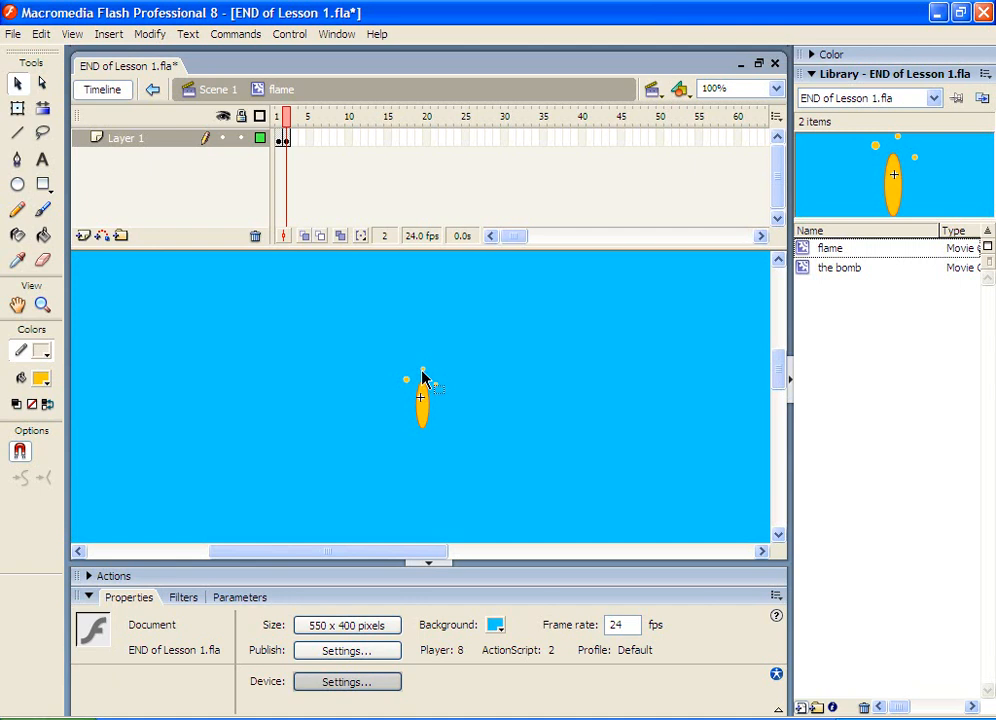
# Step: Nudge the top spark about 2 px up and the right spark about 2 px to the left on frame 2
pyautogui.moveTo(417, 364); pyautogui.dragTo(434, 400)
pyautogui.press('Up')
pyautogui.press('Up')
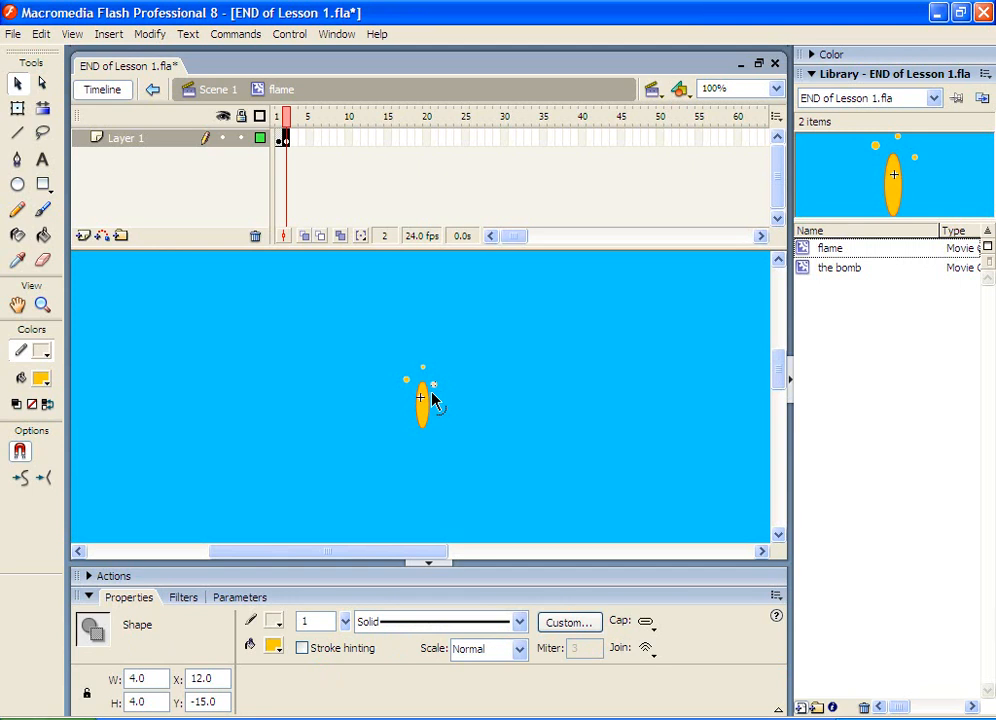
pyautogui.scroll(3, 461, 413)
pyautogui.scroll(-6, 460, 413)
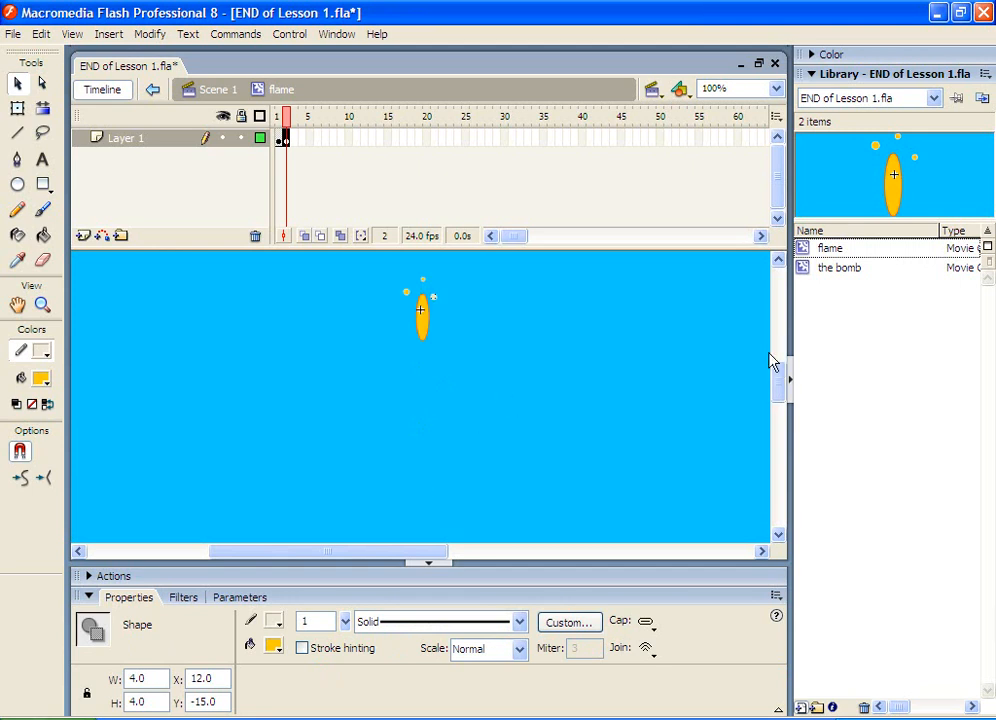
pyautogui.scroll(3, 783, 383)
pyautogui.click(623, 378)
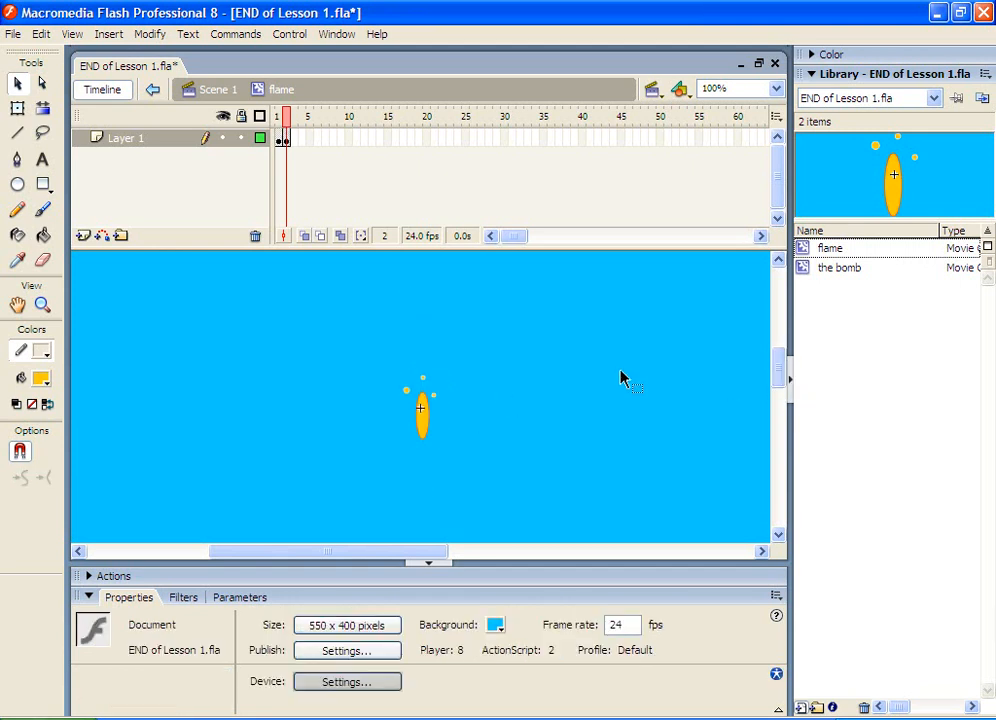
# Step: Insert a keyframe at frame 3 of Layer 1
pyautogui.click(281, 141)
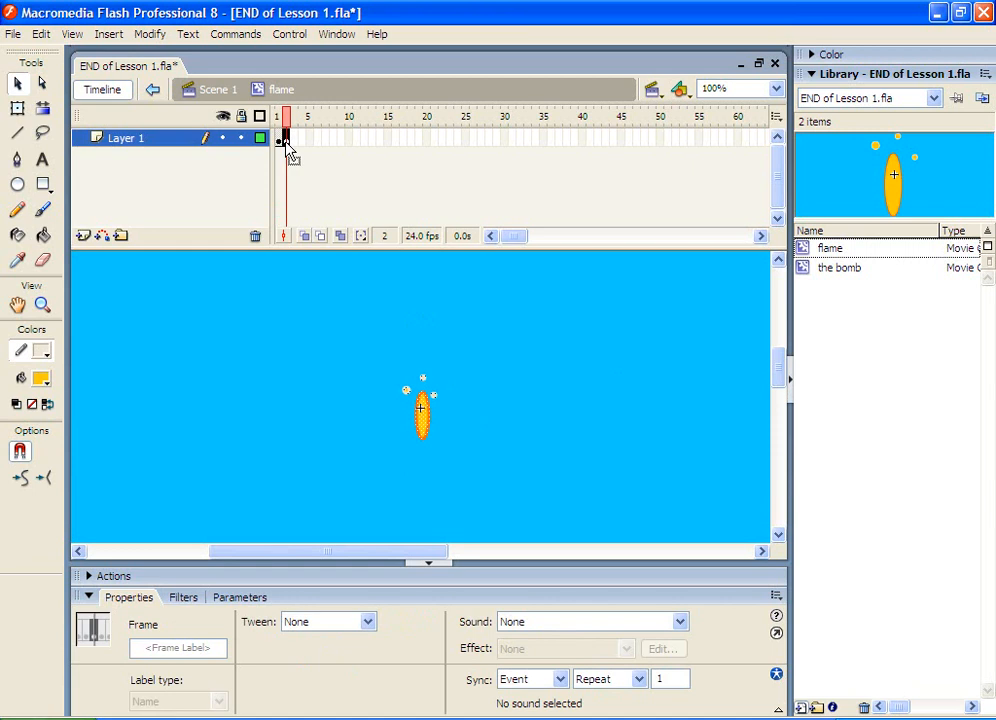
pyautogui.click(286, 143)
pyautogui.click(296, 143)
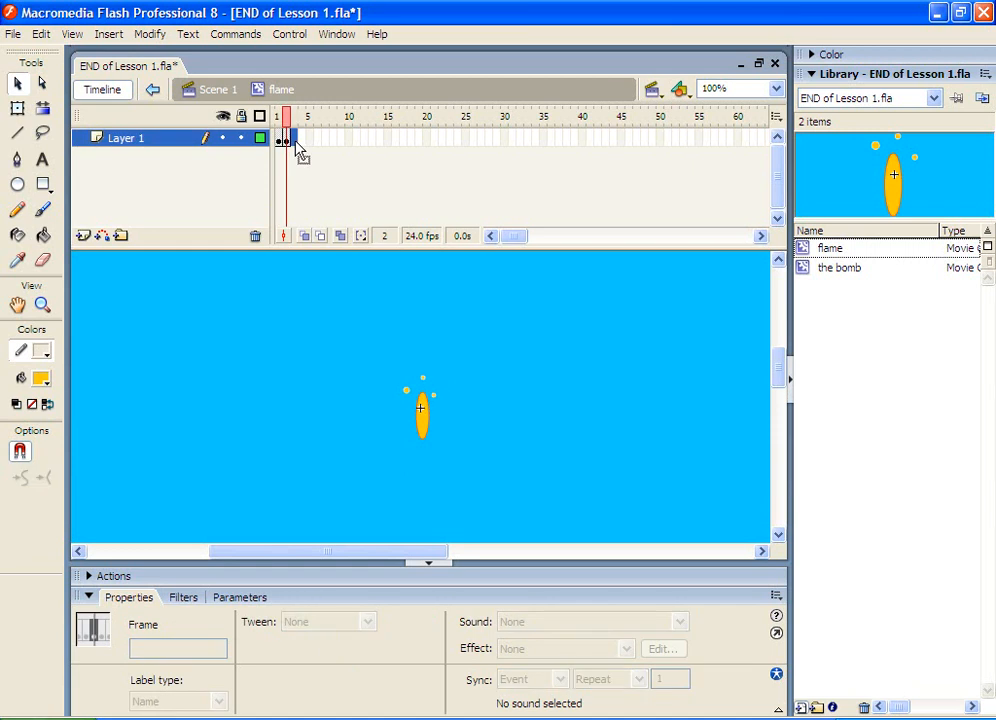
pyautogui.rightClick(298, 148)
pyautogui.click(330, 219)
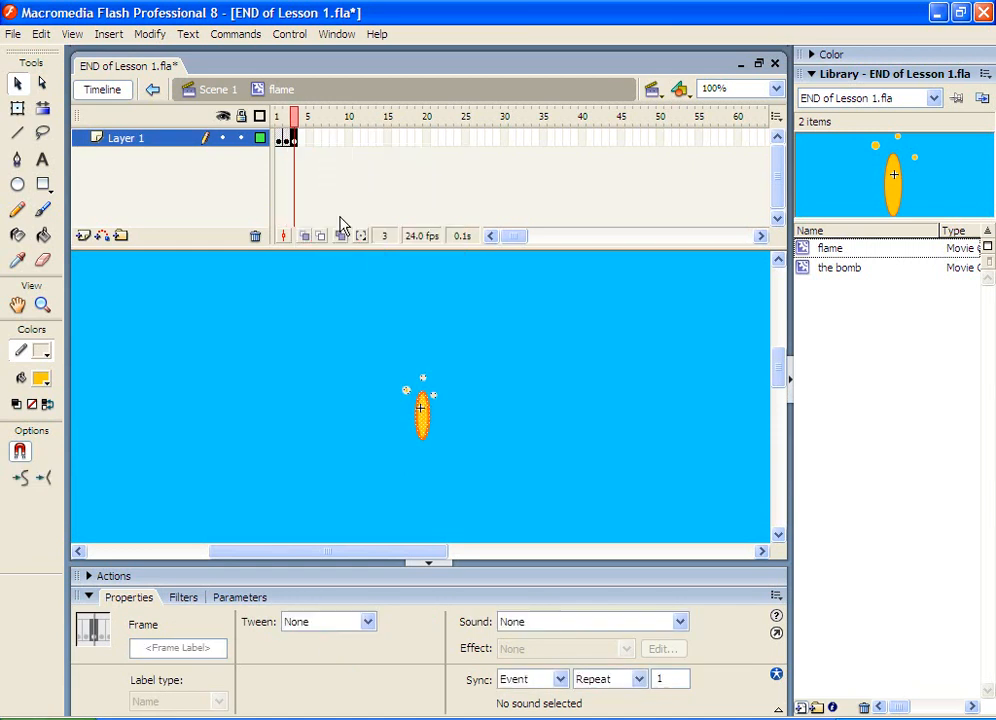
# Step: Nudge the flame oval 3 px to the left on frame 3
pyautogui.click(23, 84)
pyautogui.click(333, 397)
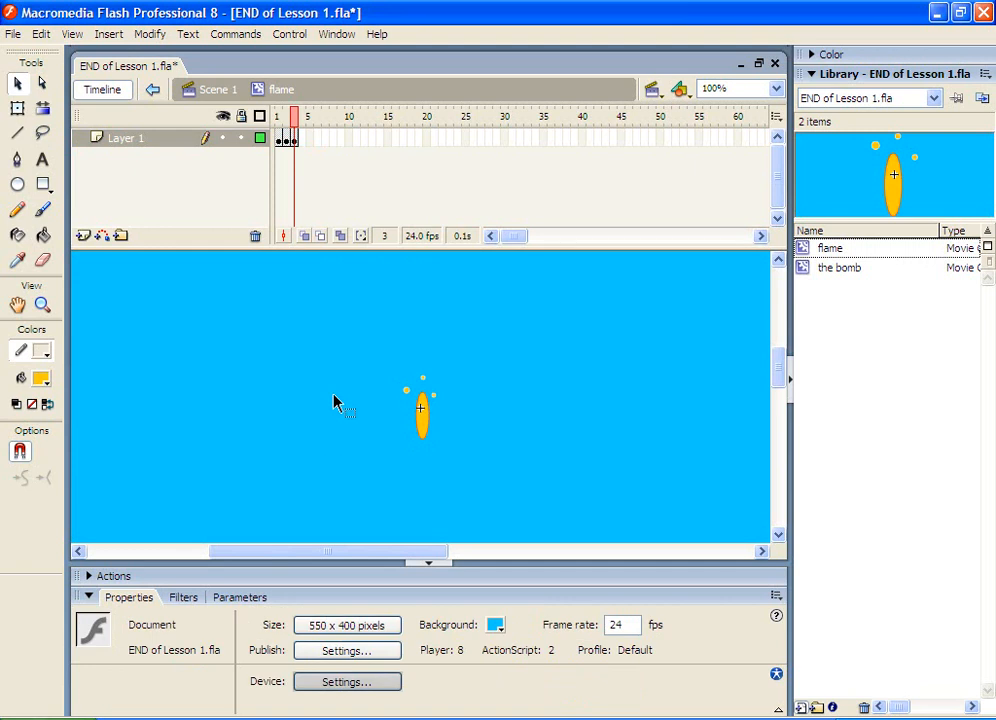
pyautogui.click(419, 427)
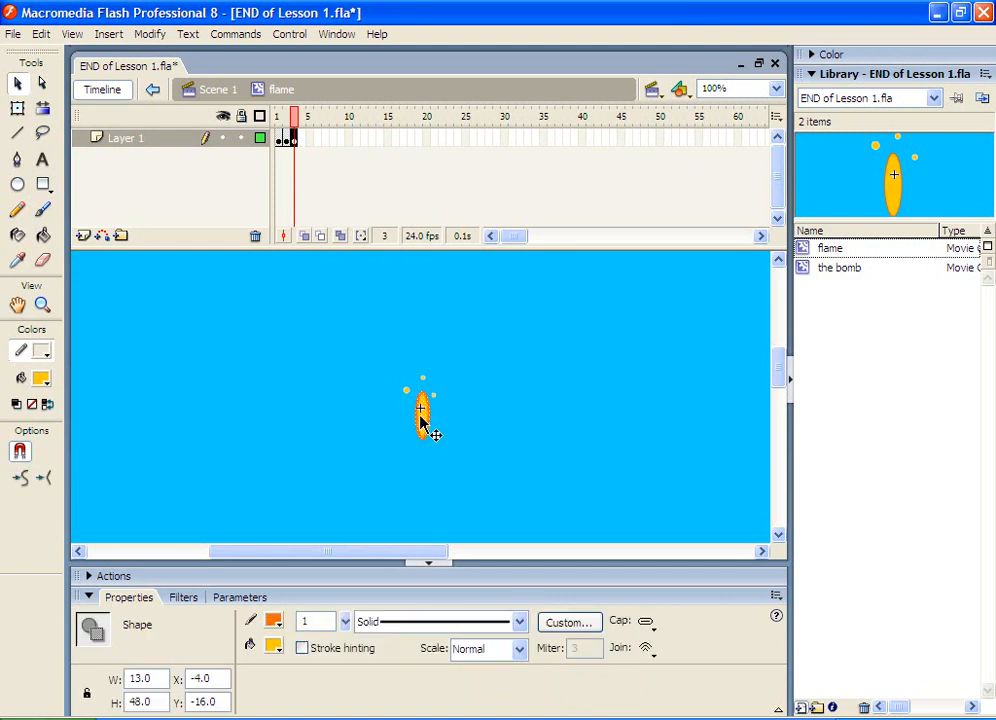
pyautogui.press('Left')
pyautogui.press('Left')
pyautogui.press('Left')
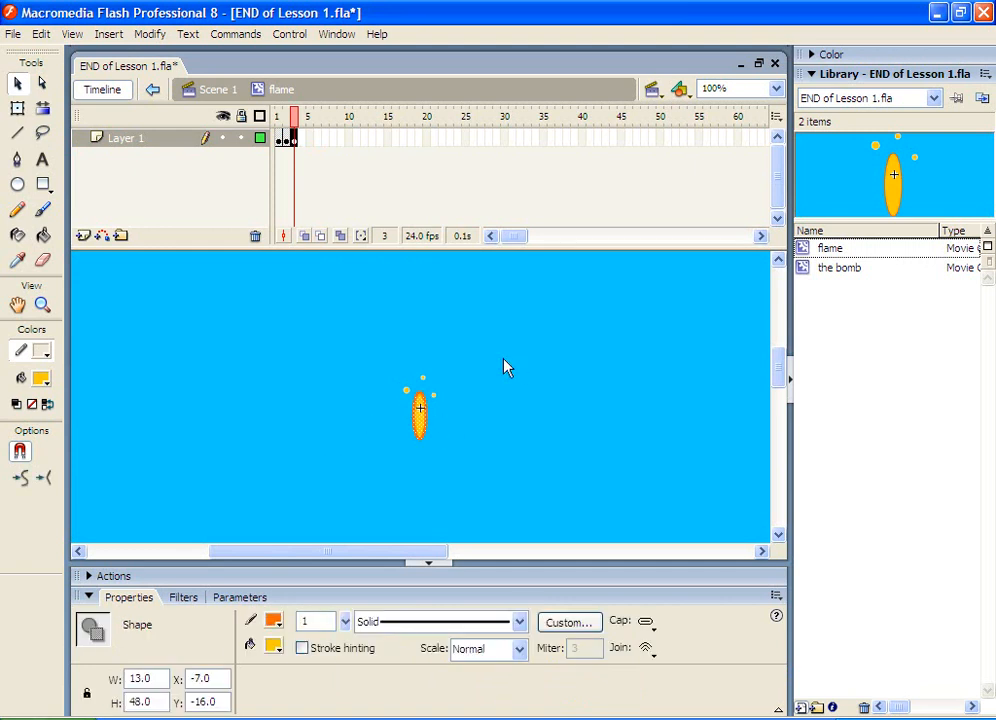
pyautogui.click(465, 385)
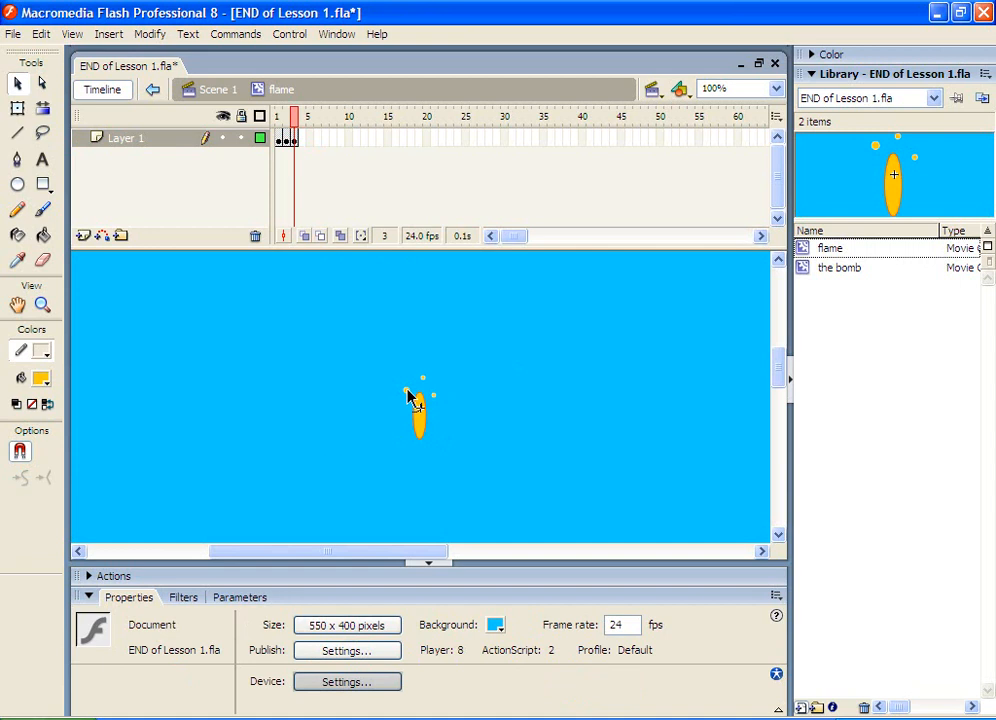
# Step: Move the left spark's outline about 4 px up and 4 px to the left on frame 3
pyautogui.click(406, 391)
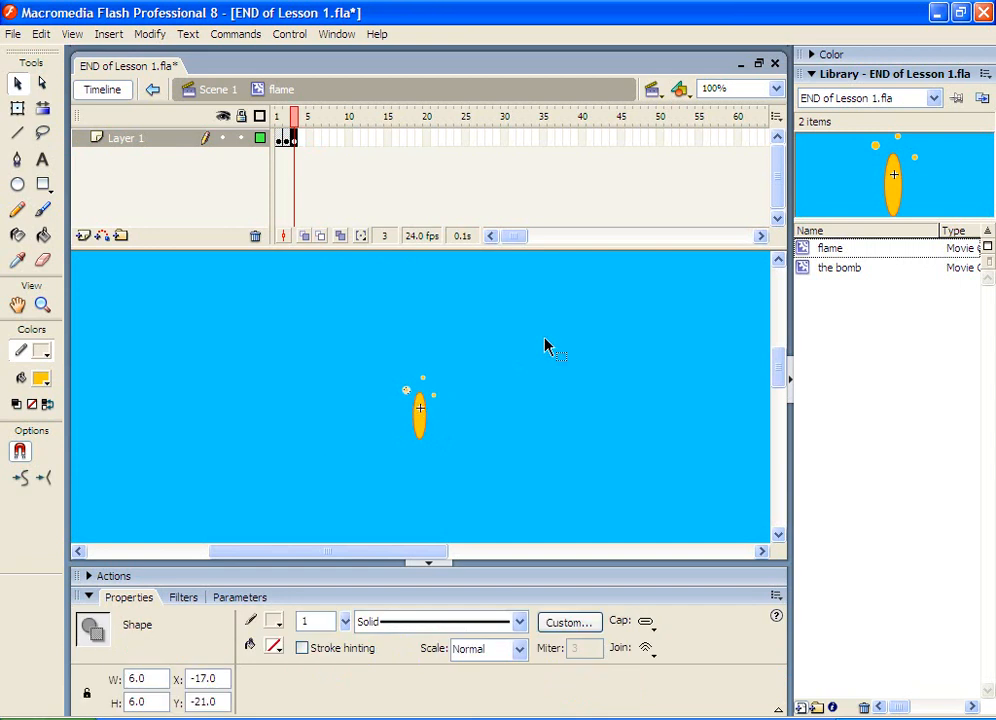
pyautogui.press('Up')
pyautogui.press('Up')
pyautogui.press('Up')
pyautogui.press('Left')
pyautogui.press('Left')
pyautogui.press('Left')
pyautogui.press('Left')
pyautogui.press('Up')
# Step: Nudge the outlines of the top and right sparks slightly up and to the left on frame 3
pyautogui.click(426, 381)
pyautogui.click(433, 396)
pyautogui.press('Up')
pyautogui.press('Up')
pyautogui.press('Up')
pyautogui.press('Up')
pyautogui.press('Left')
pyautogui.click(449, 414)
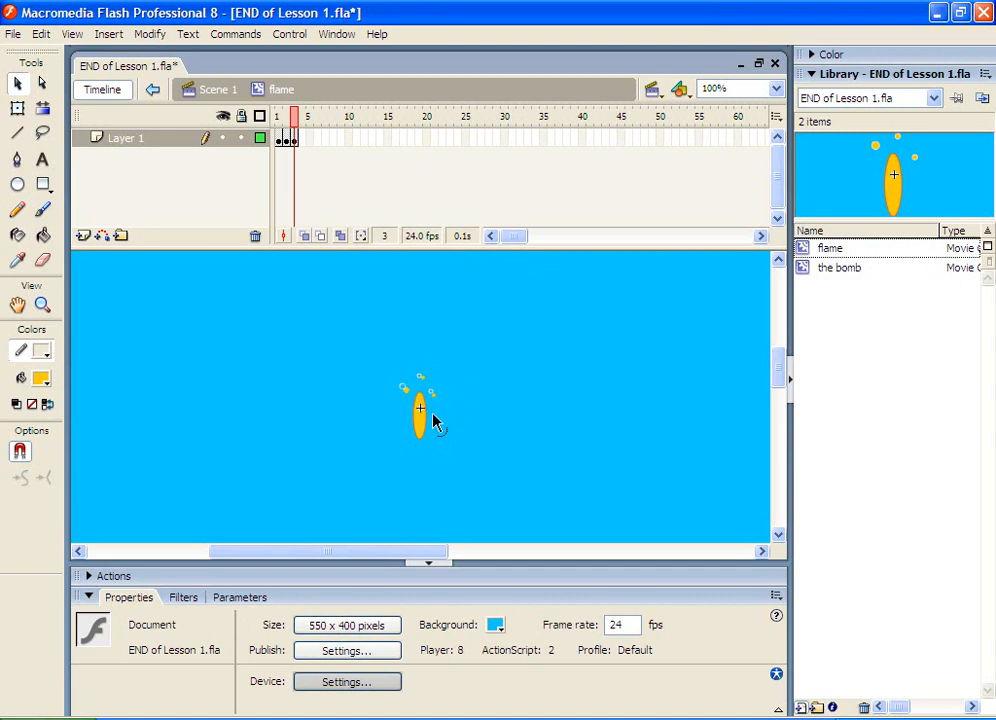
# Step: Compare the flame and spark positions across frames 1, 2 and 3
pyautogui.click(287, 141)
pyautogui.click(294, 141)
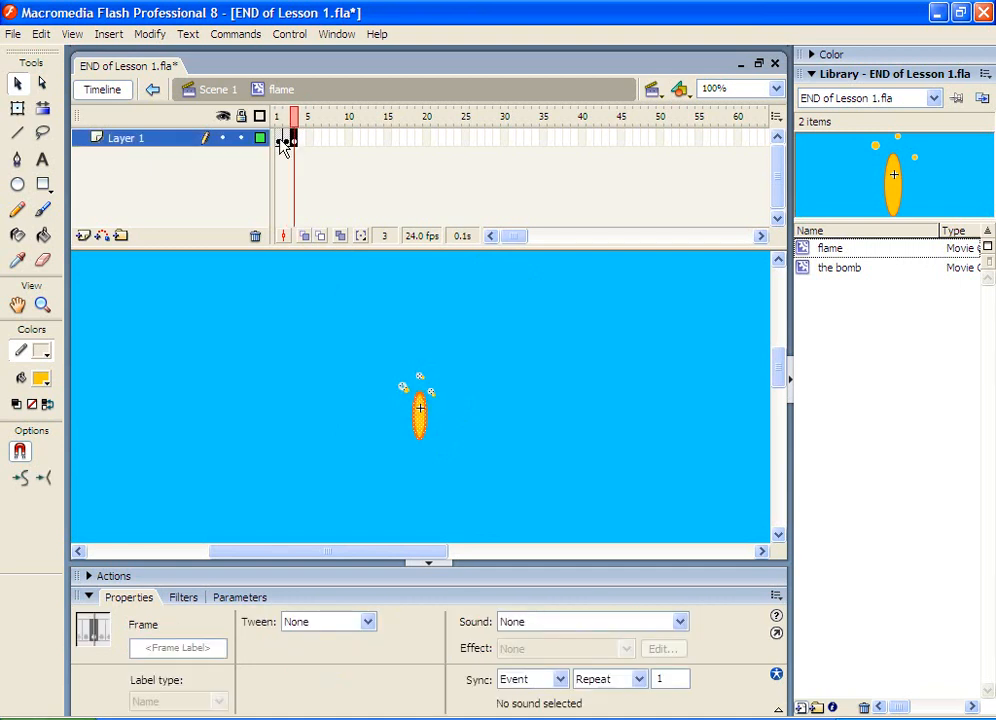
pyautogui.click(281, 141)
pyautogui.click(287, 141)
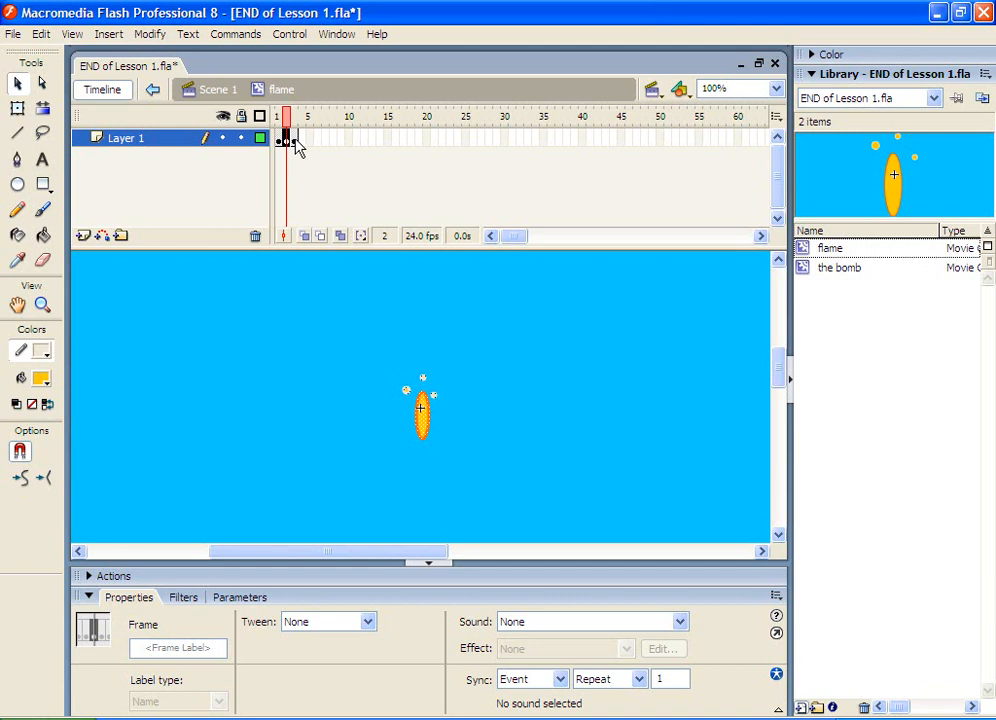
pyautogui.click(283, 141)
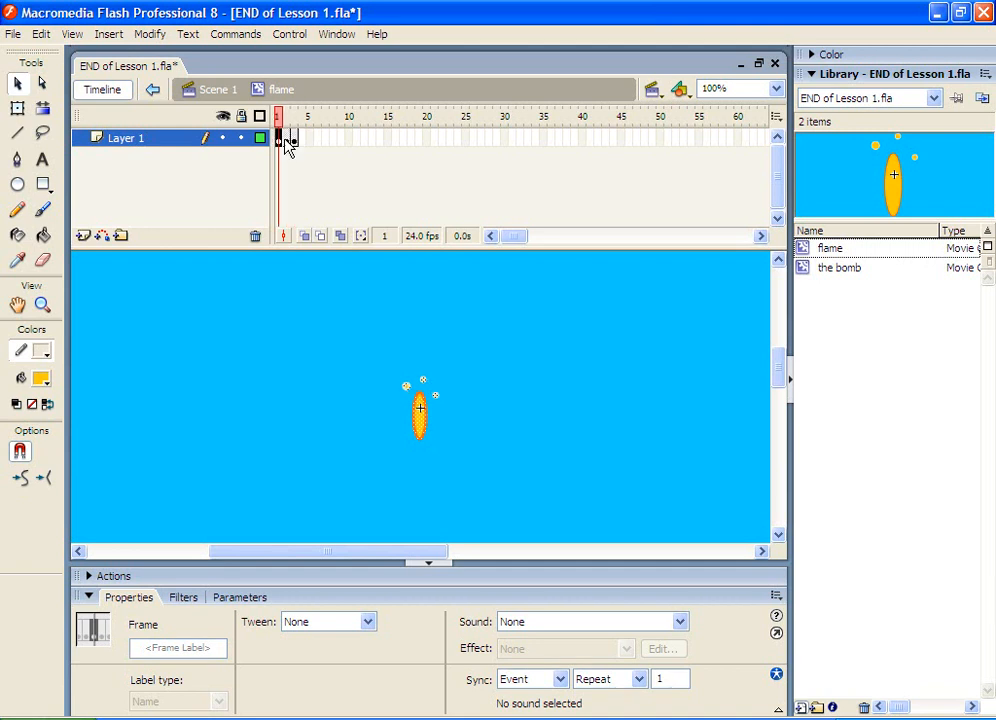
# Step: Nudge the flame oval, with its fill and outline, another 2 px to the left on frame 3
pyautogui.click(292, 141)
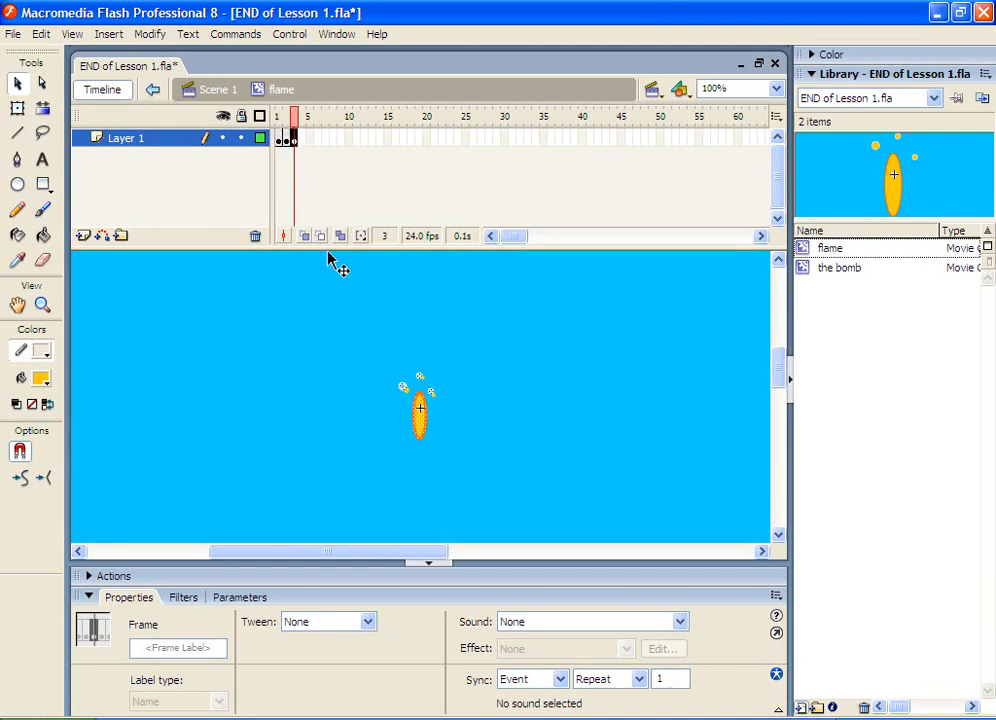
pyautogui.click(421, 419)
pyautogui.click(434, 422)
pyautogui.click(419, 415)
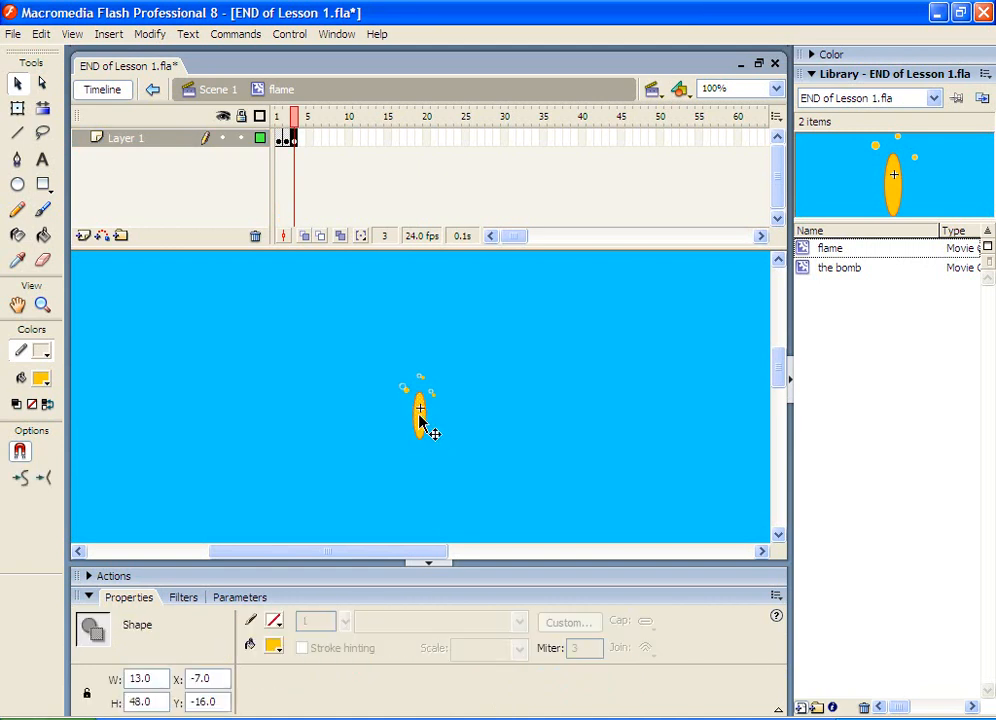
pyautogui.doubleClick(421, 419)
pyautogui.press('Left')
pyautogui.press('Left')
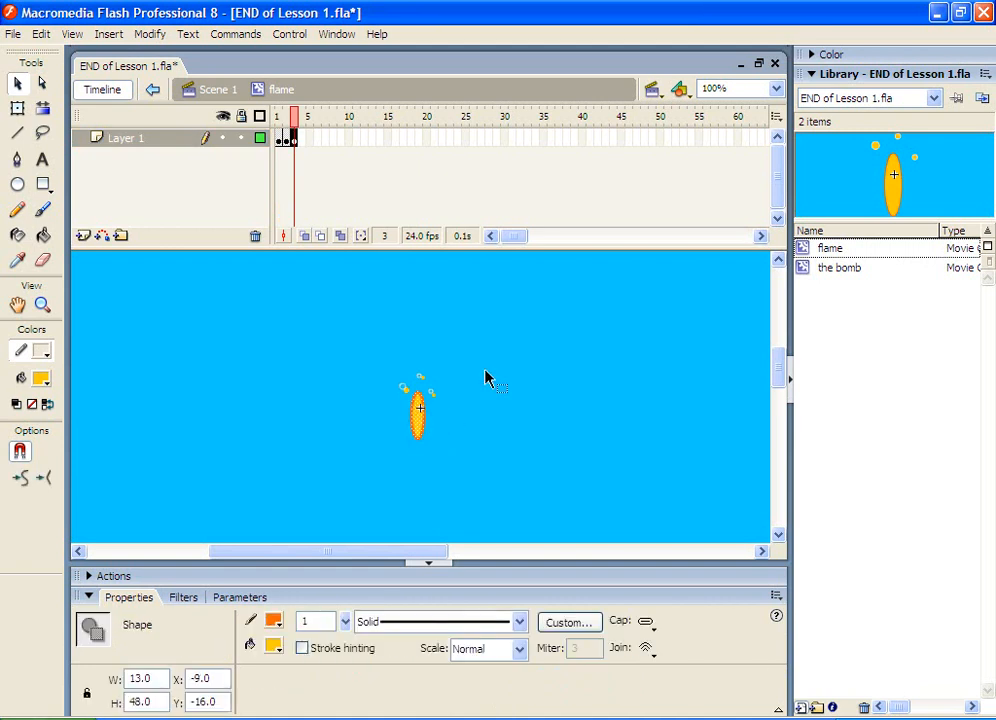
pyautogui.click(485, 378)
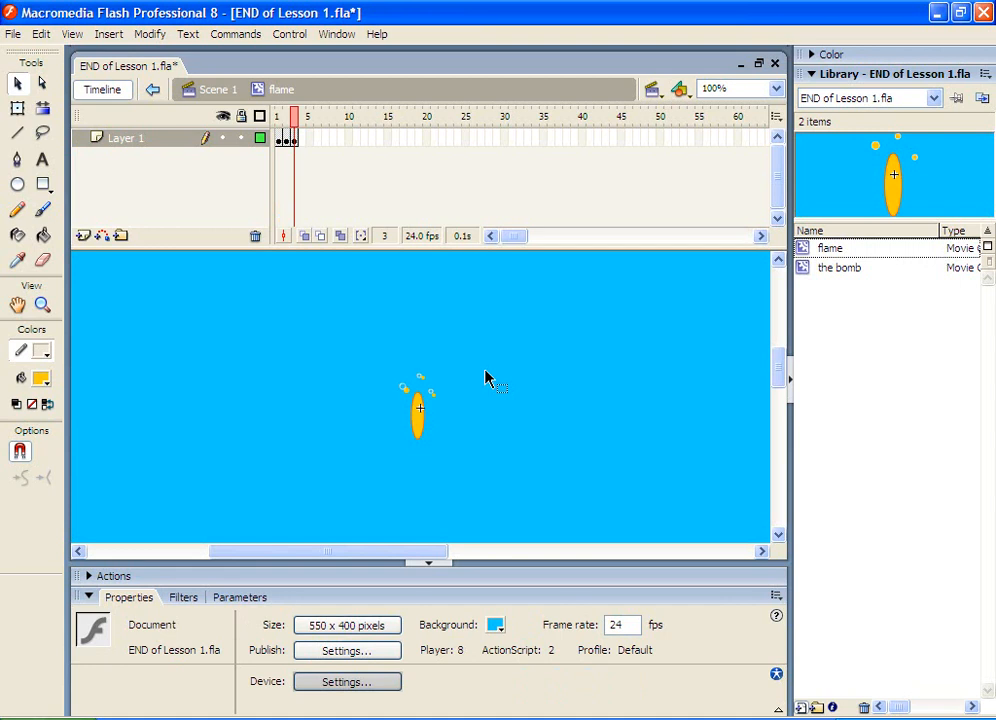
# Step: Preview the flame animation by playing it from frame 1
pyautogui.click(281, 140)
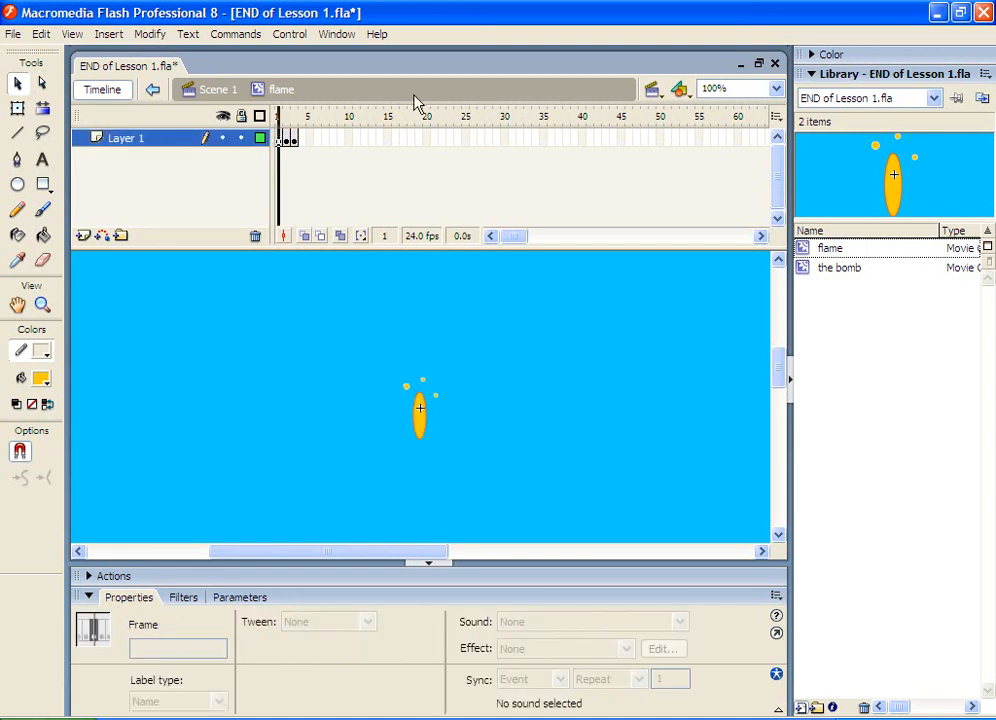
pyautogui.press('Return')
pyautogui.press('Return')
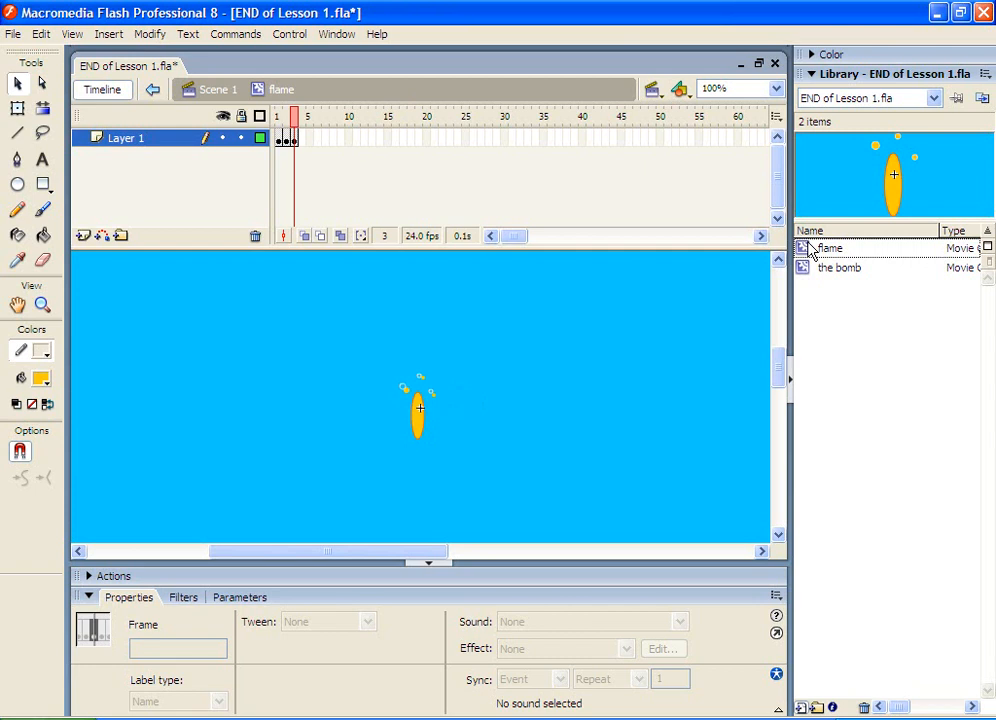
# Step: Open the bomb movie clip for editing and add a layer named flame above the bomb fuse layer
pyautogui.click(830, 268)
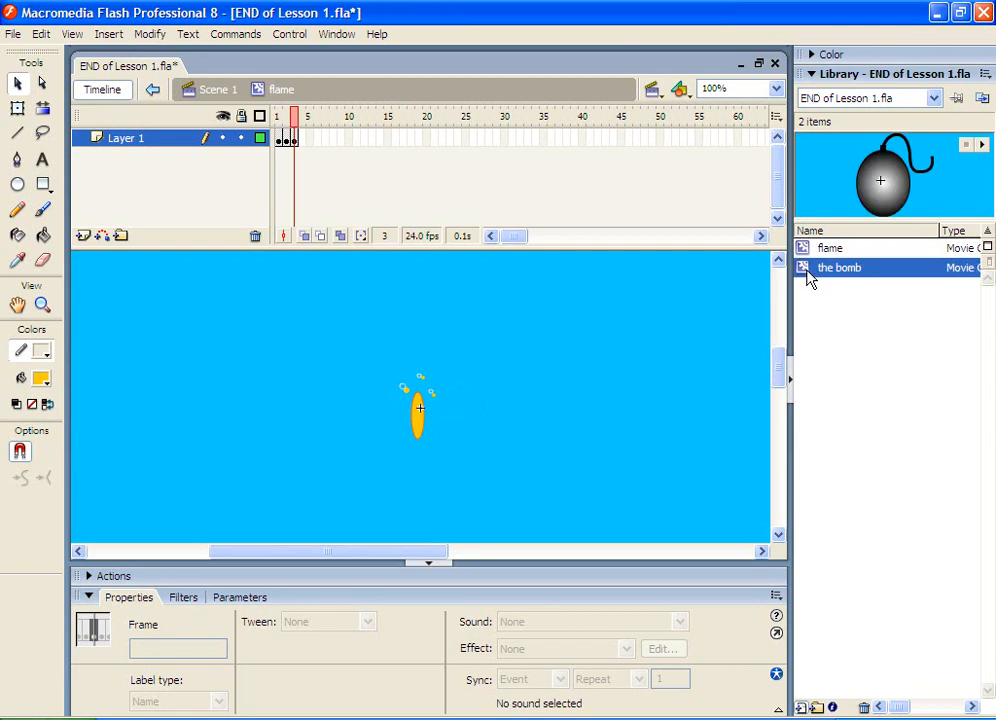
pyautogui.doubleClick(803, 268)
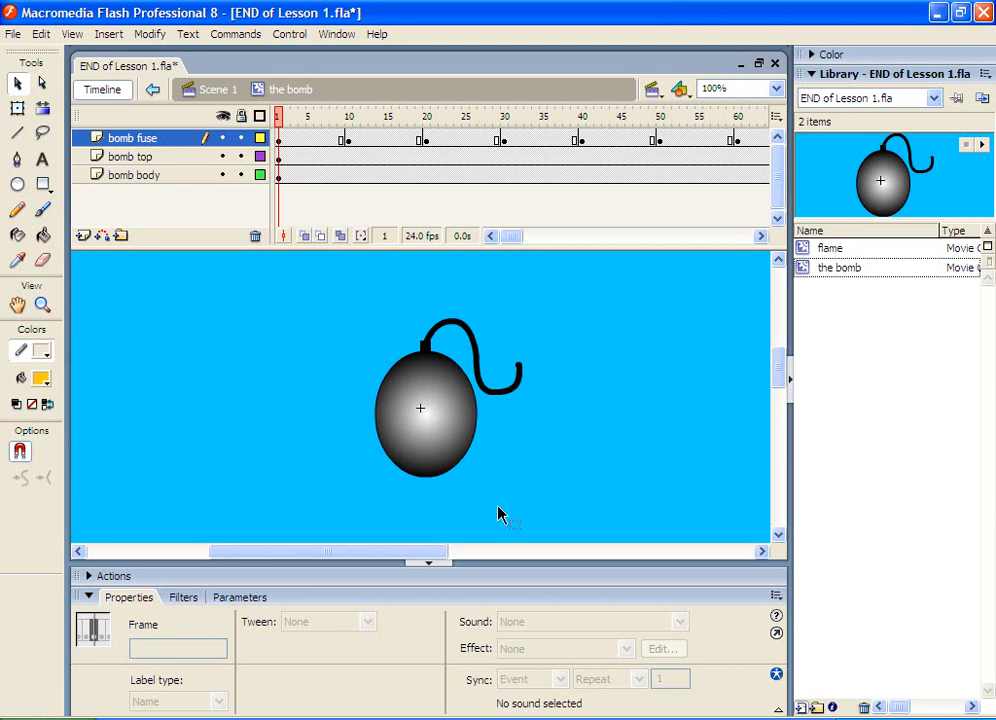
pyautogui.click(83, 237)
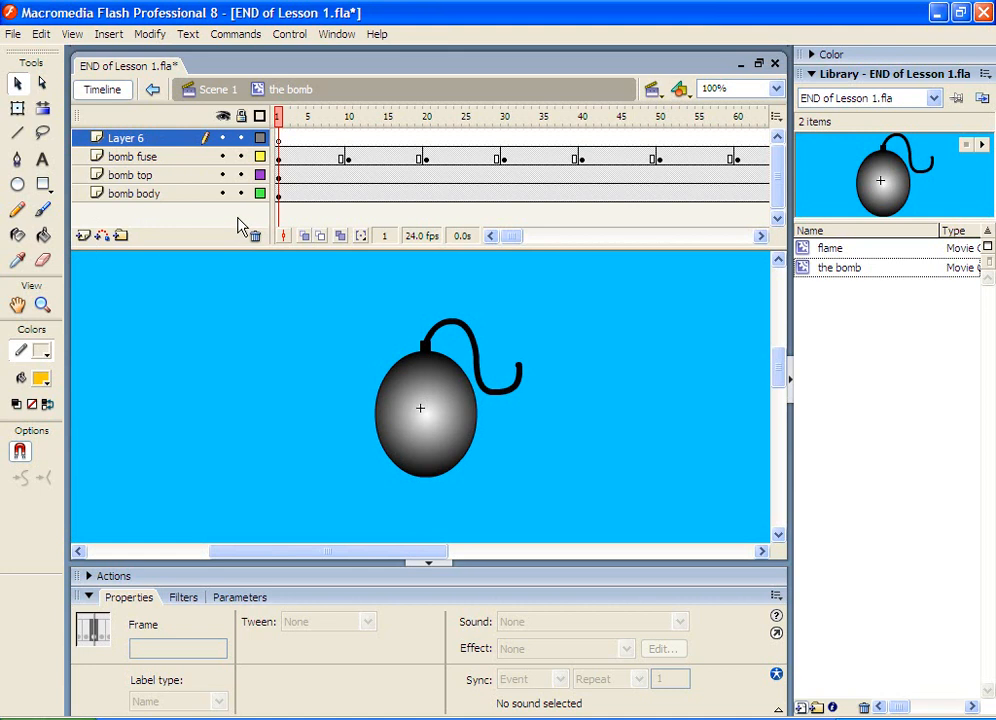
pyautogui.doubleClick(127, 140)
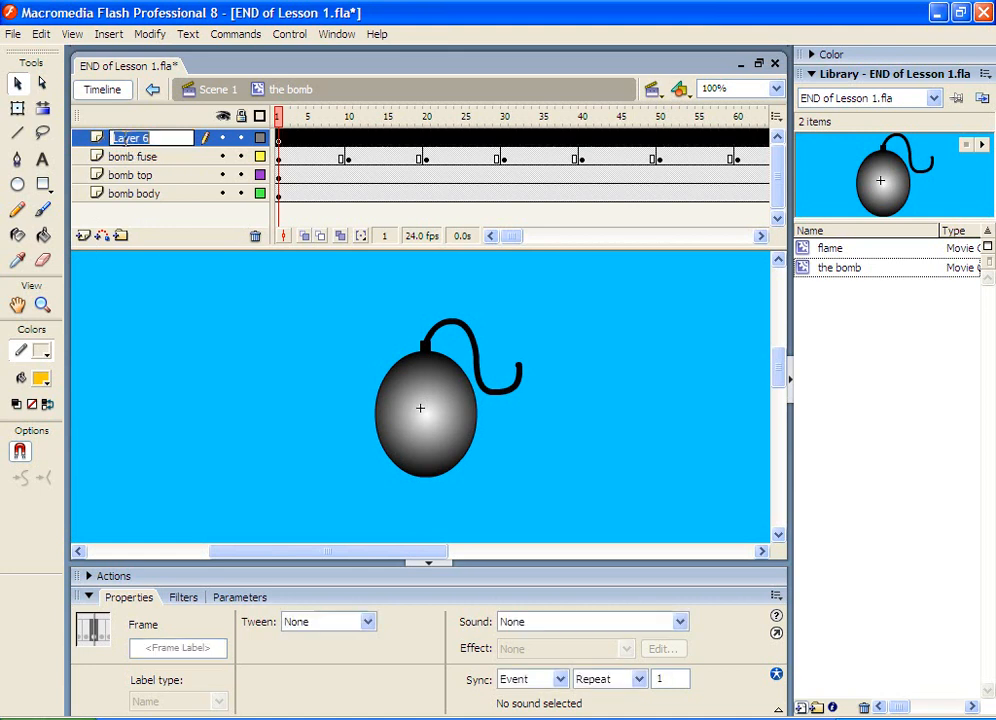
pyautogui.write('flame')
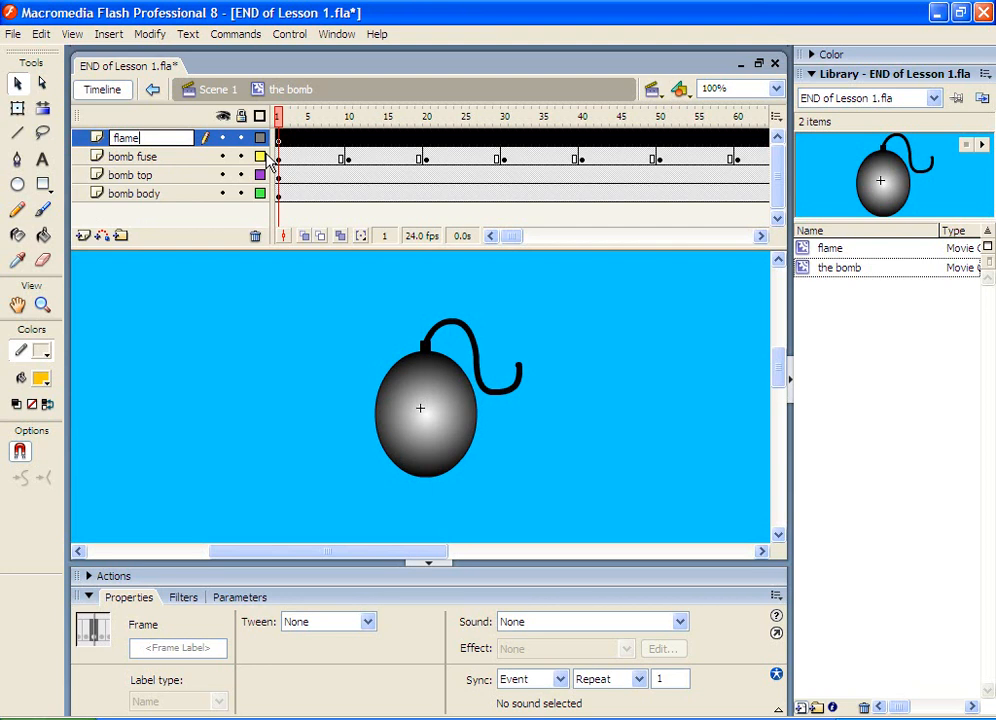
pyautogui.press('Return')
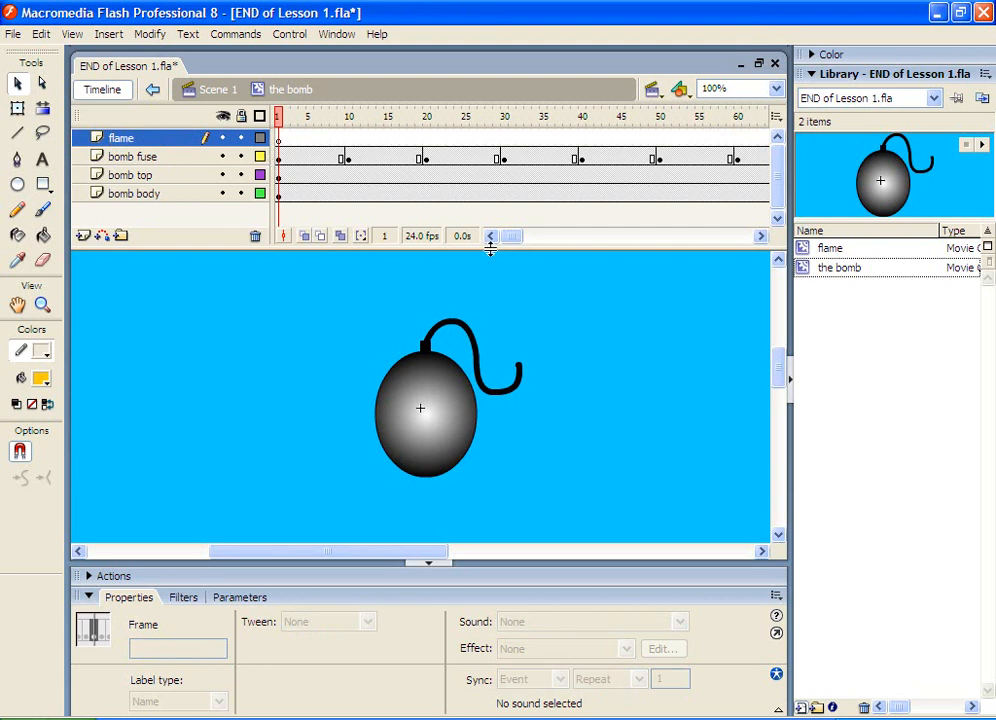
# Step: Place an instance of the flame movie clip on frame 1 of the flame layer, aligned over the fuse tip at about X 83.8, Y -106.5
pyautogui.click(281, 140)
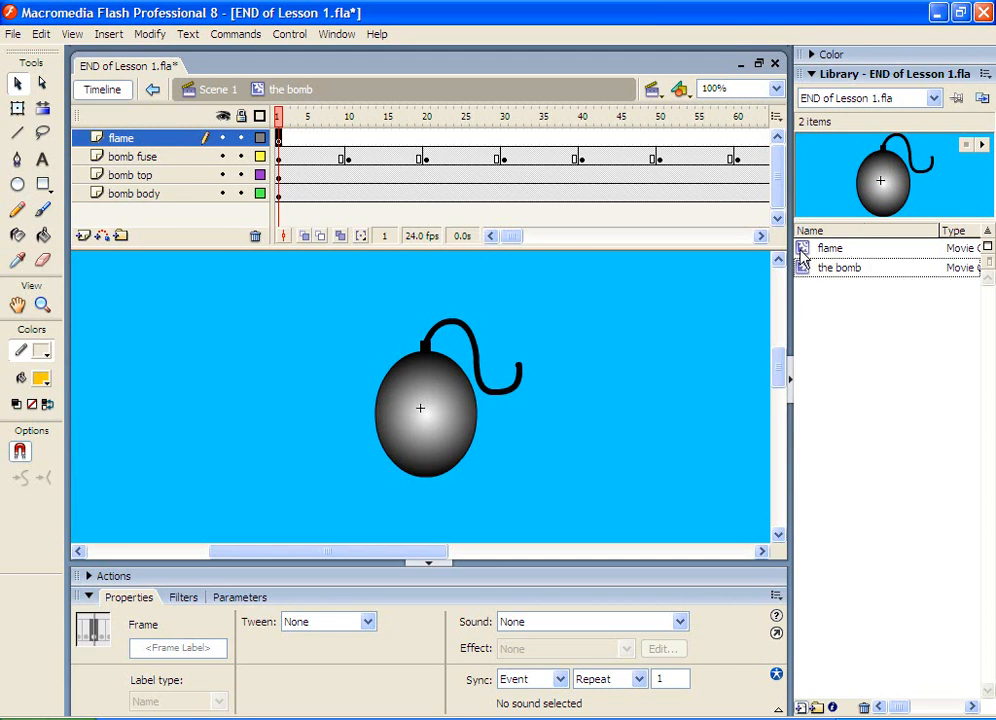
pyautogui.moveTo(803, 255); pyautogui.dragTo(625, 290)
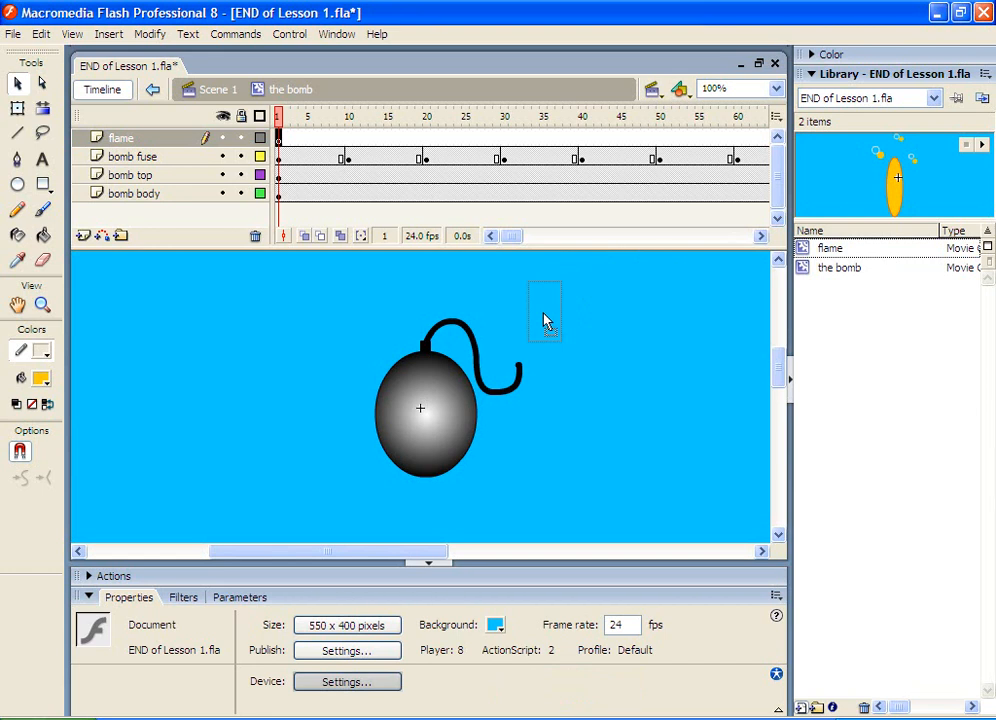
pyautogui.moveTo(517, 344); pyautogui.dragTo(516, 338)
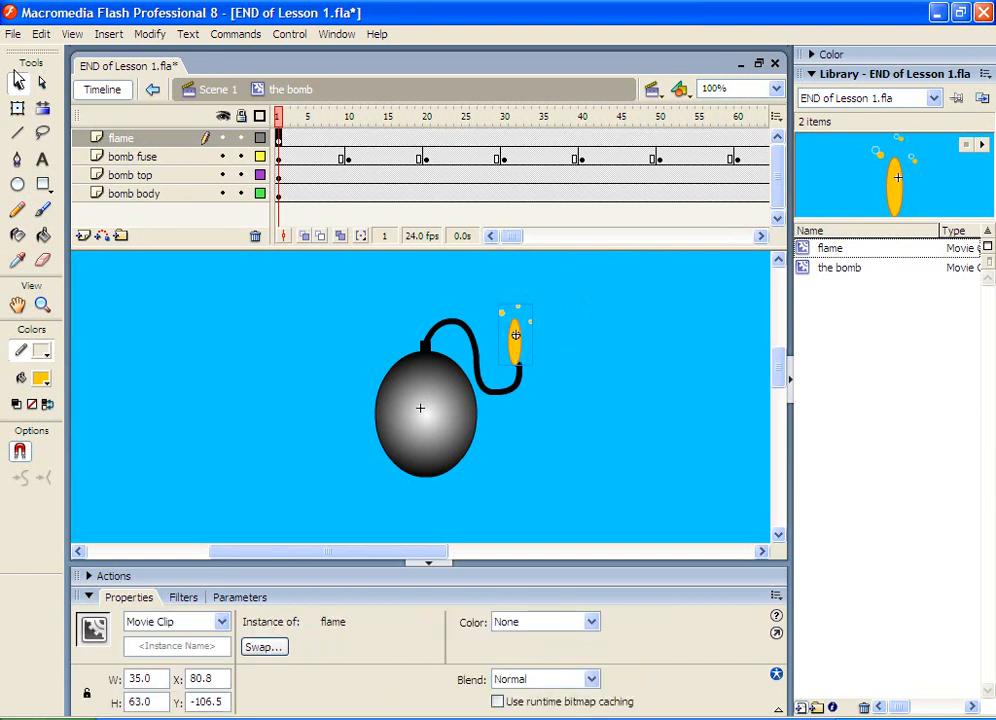
pyautogui.click(18, 82)
pyautogui.press('Right')
pyautogui.press('Right')
pyautogui.press('Right')
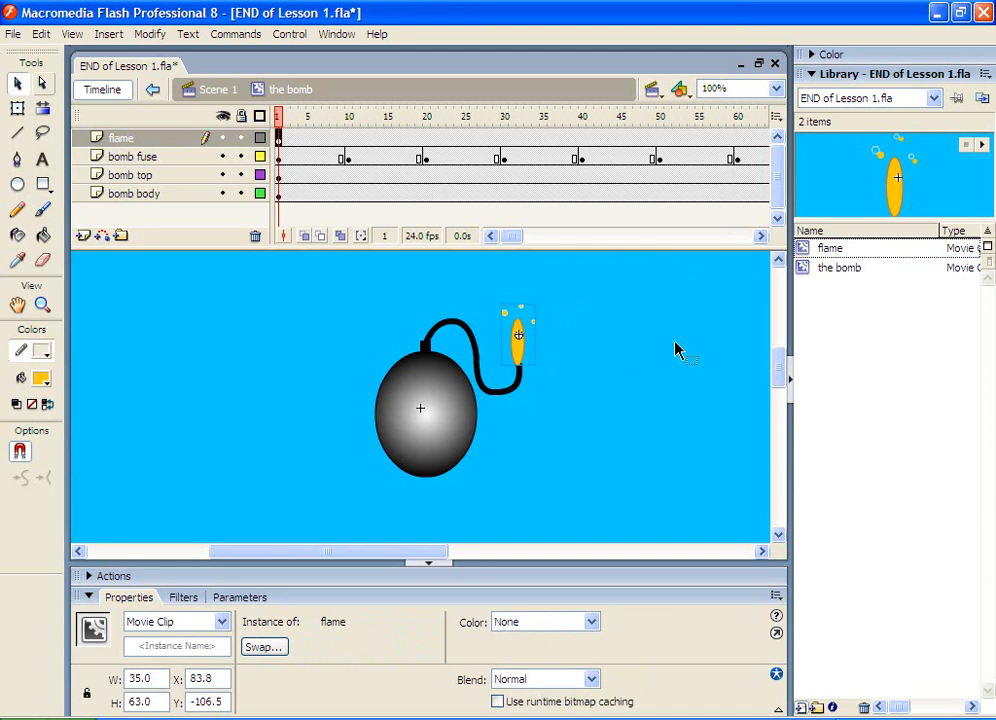
pyautogui.click(648, 369)
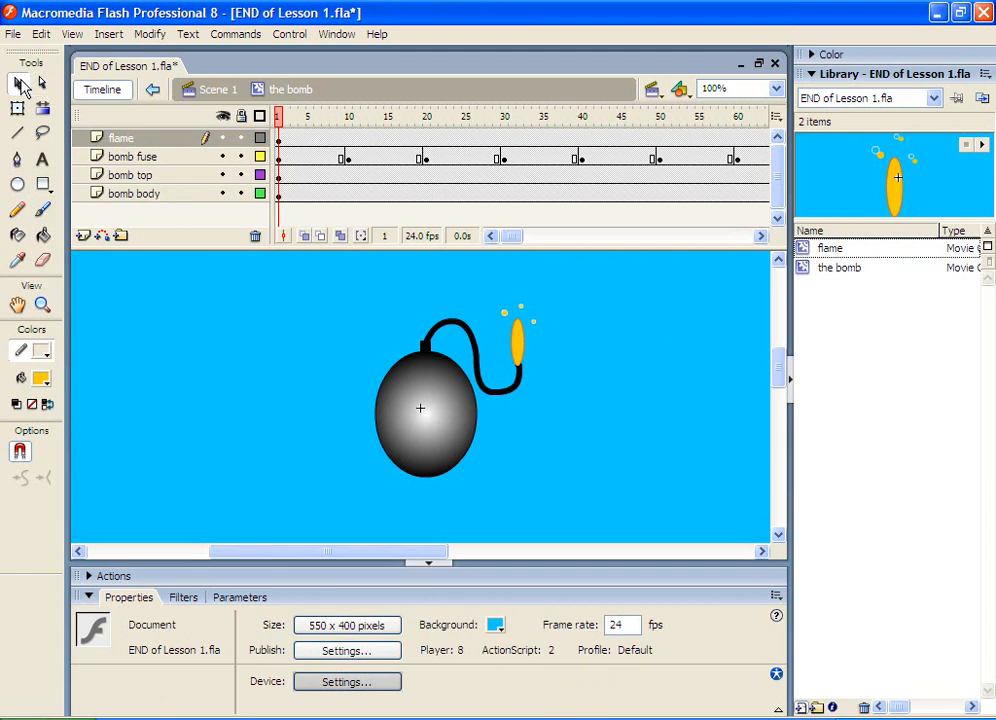
# Step: Scale the flame instance down to about 13 by 37 px with the Free Transform tool
pyautogui.click(525, 342)
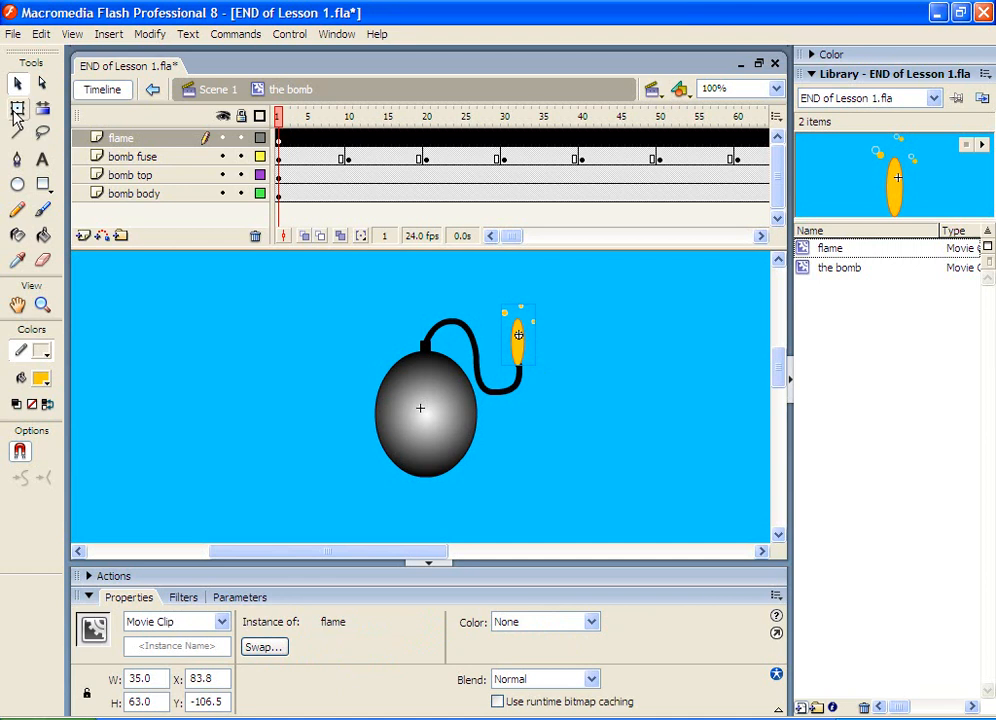
pyautogui.click(17, 110)
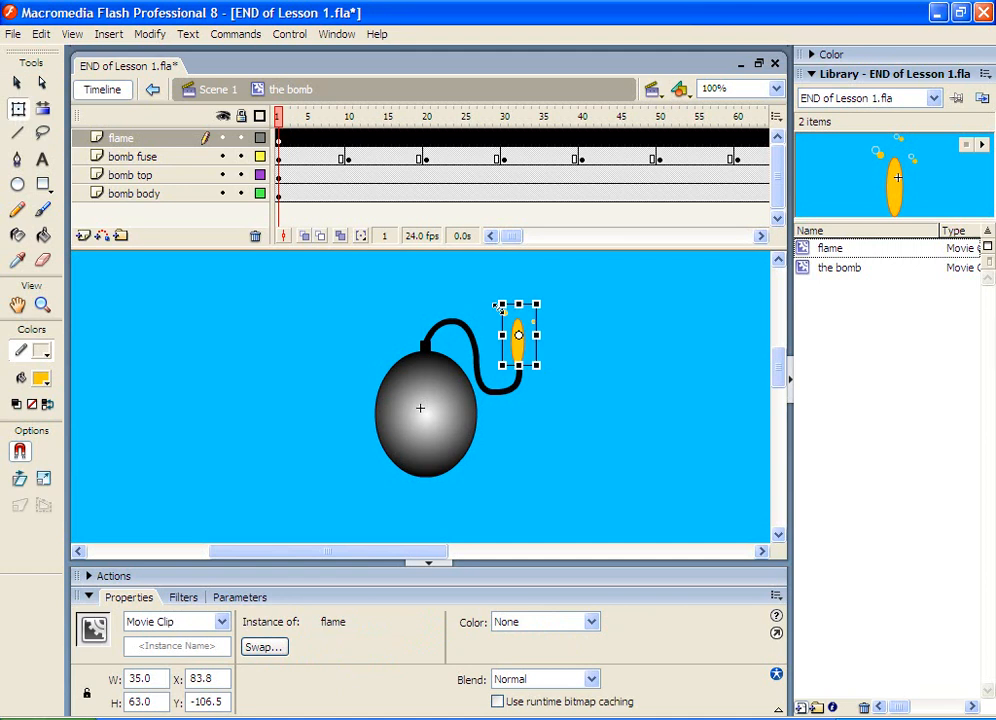
pyautogui.moveTo(499, 306); pyautogui.dragTo(510, 325)
pyautogui.click(571, 396)
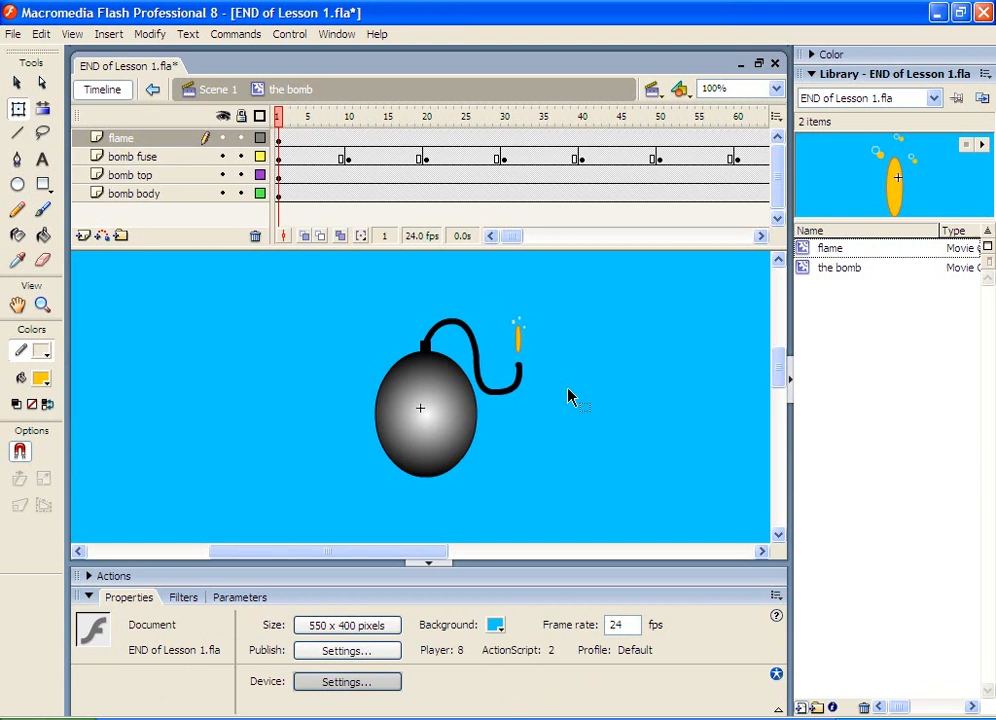
# Step: Nudge the flame instance 9 px down so that it sits on the fuse tip
pyautogui.click(517, 342)
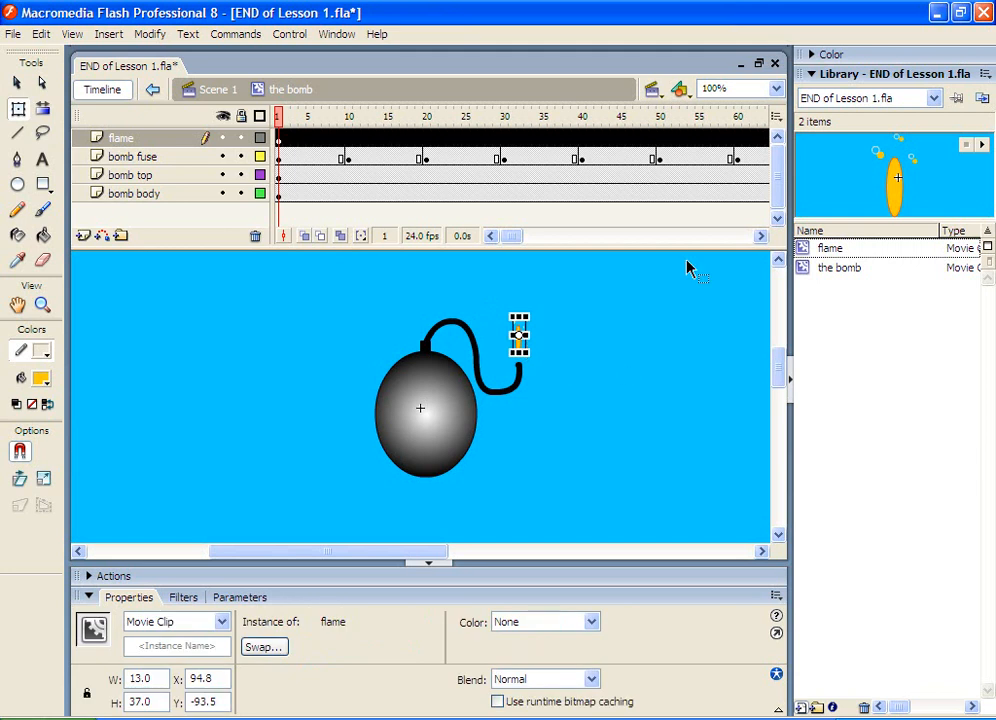
pyautogui.press('Down')
pyautogui.press('Down')
pyautogui.press('Down')
pyautogui.press('Down')
pyautogui.press('Down')
pyautogui.press('Down')
pyautogui.press('Down')
pyautogui.press('Down')
pyautogui.press('Down')
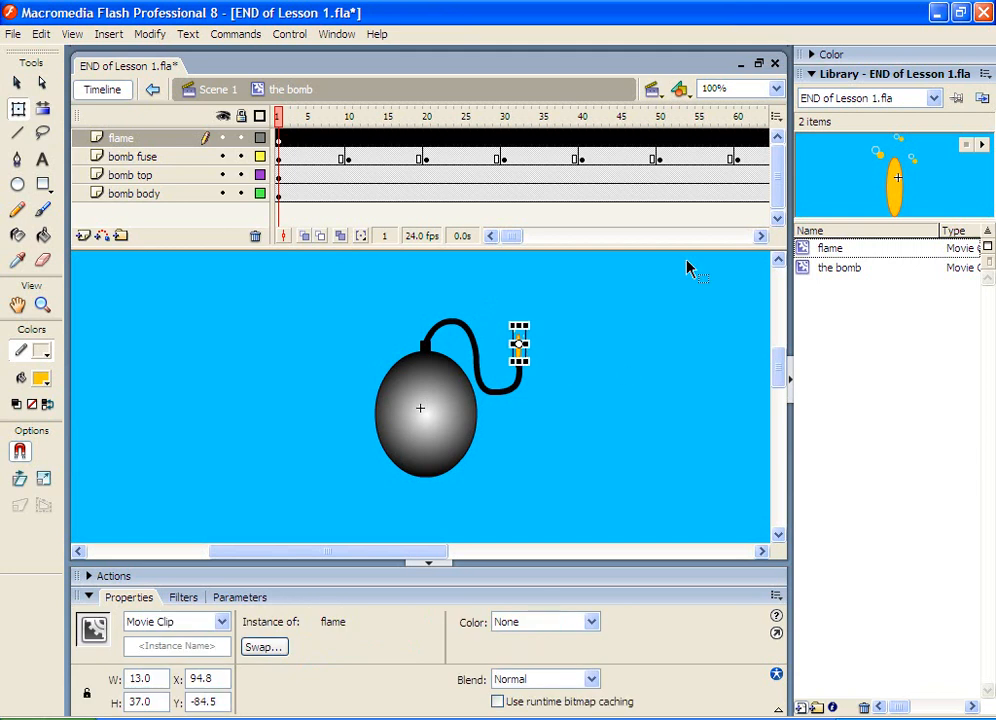
pyautogui.click(556, 362)
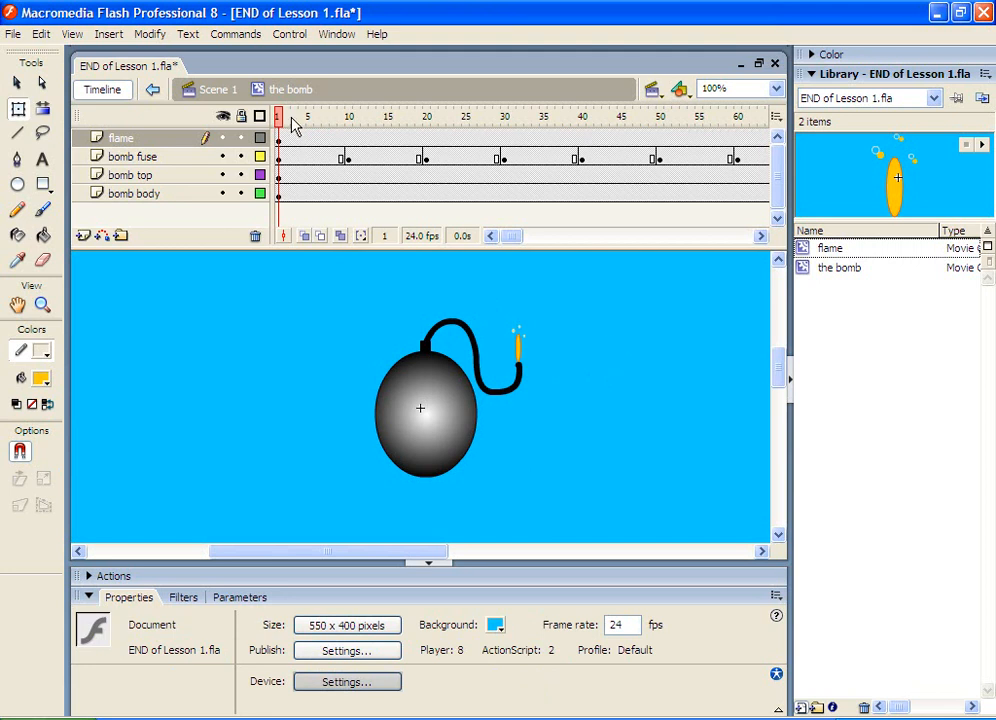
# Step: Insert a keyframe at frame 10 of the flame layer, where the fuse first gets shorter
pyautogui.moveTo(291, 121)
pyautogui.mouseDown()
pyautogui.moveTo(391, 138)
pyautogui.moveTo(529, 138)
pyautogui.moveTo(576, 151)
pyautogui.moveTo(765, 145)
pyautogui.moveTo(280, 116)
pyautogui.mouseUp()
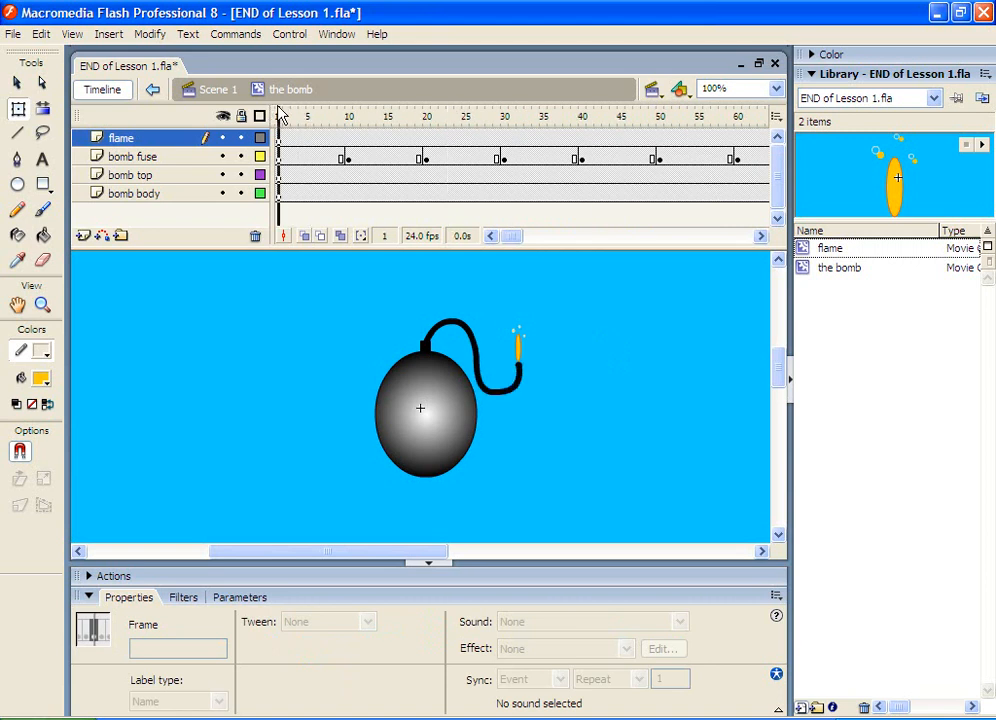
pyautogui.click(118, 137)
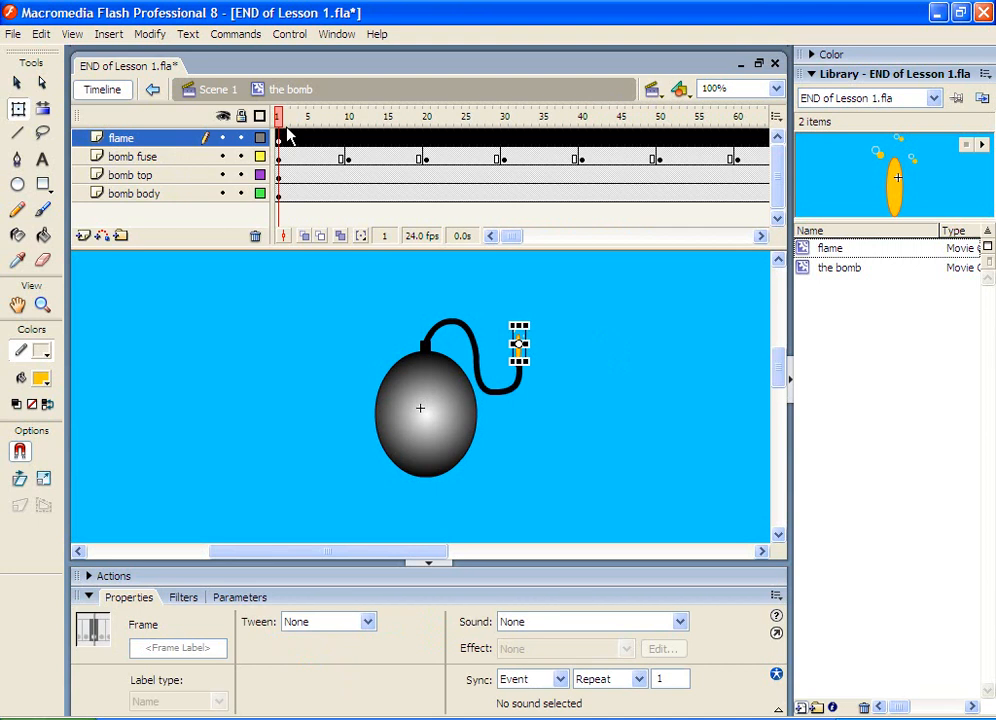
pyautogui.moveTo(283, 120); pyautogui.dragTo(352, 130)
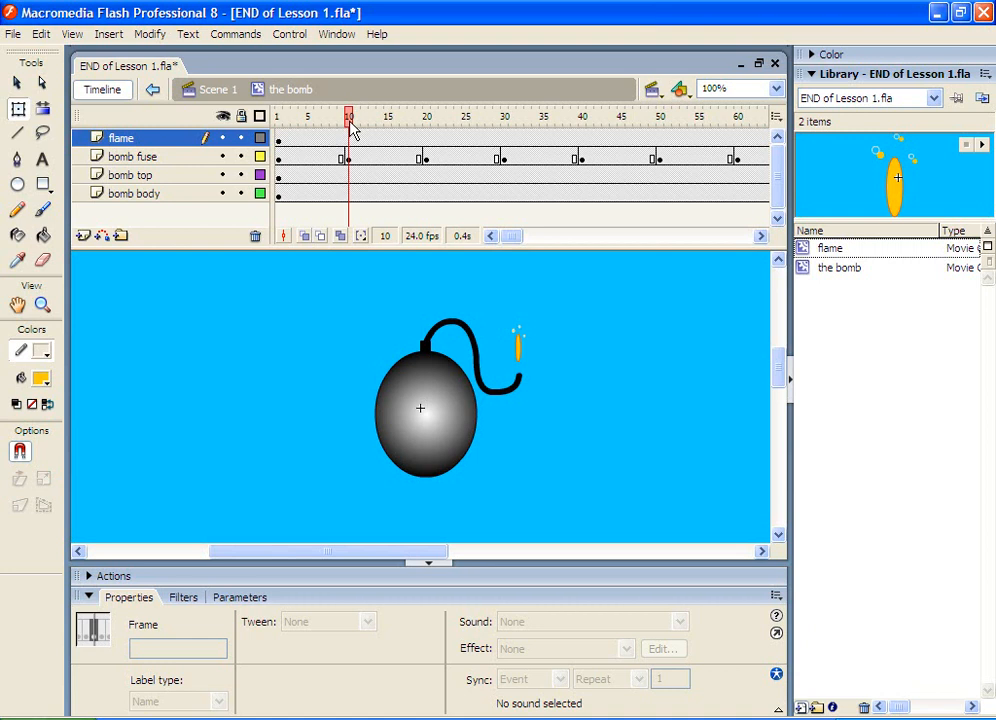
pyautogui.click(349, 138)
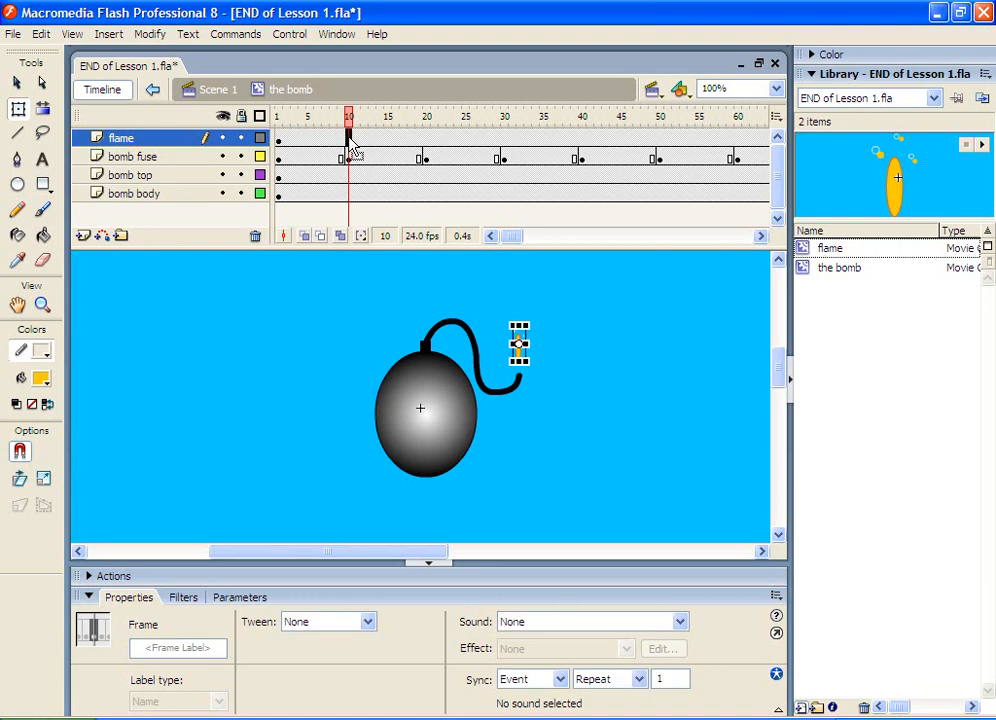
pyautogui.rightClick(349, 138)
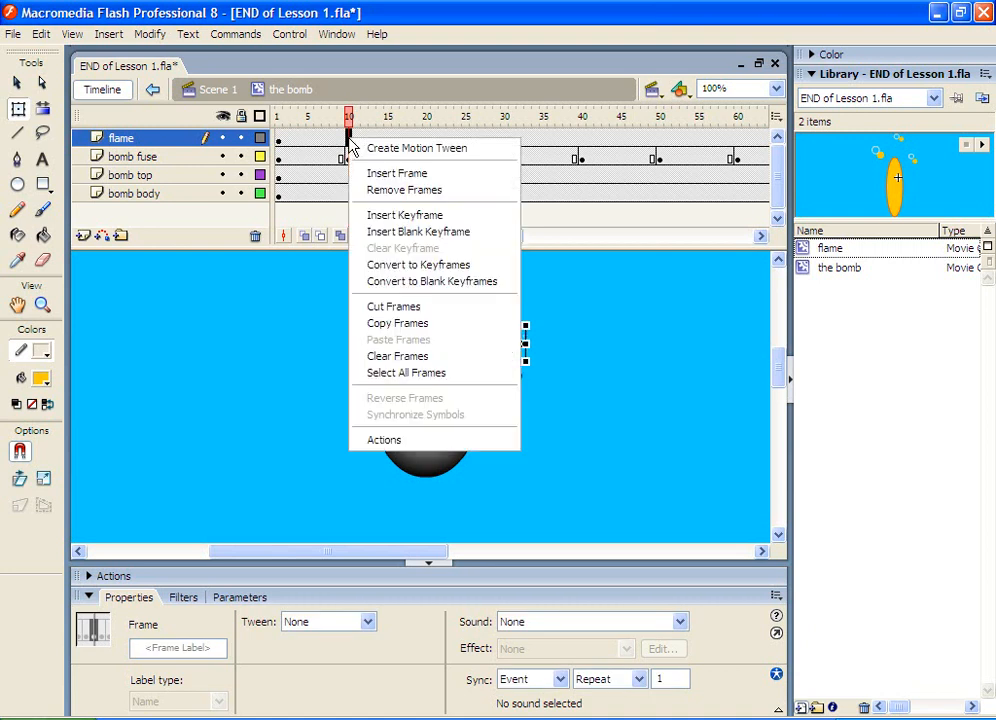
pyautogui.click(372, 218)
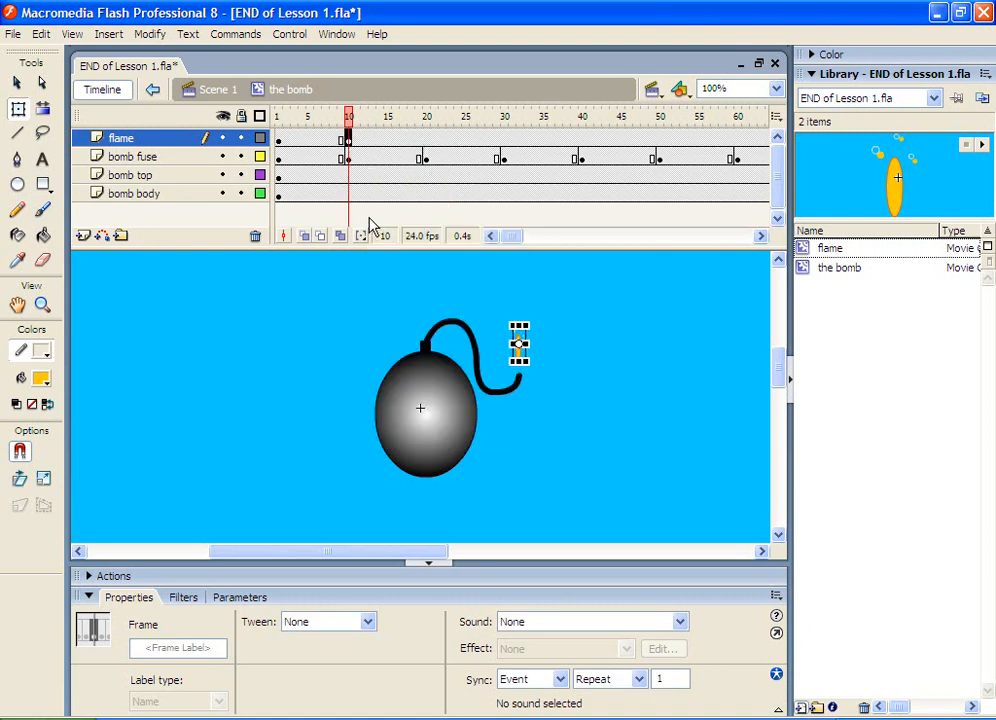
# Step: Move the flame instance about 13 px down onto the shortened fuse tip on frame 10
pyautogui.click(567, 372)
pyautogui.click(17, 83)
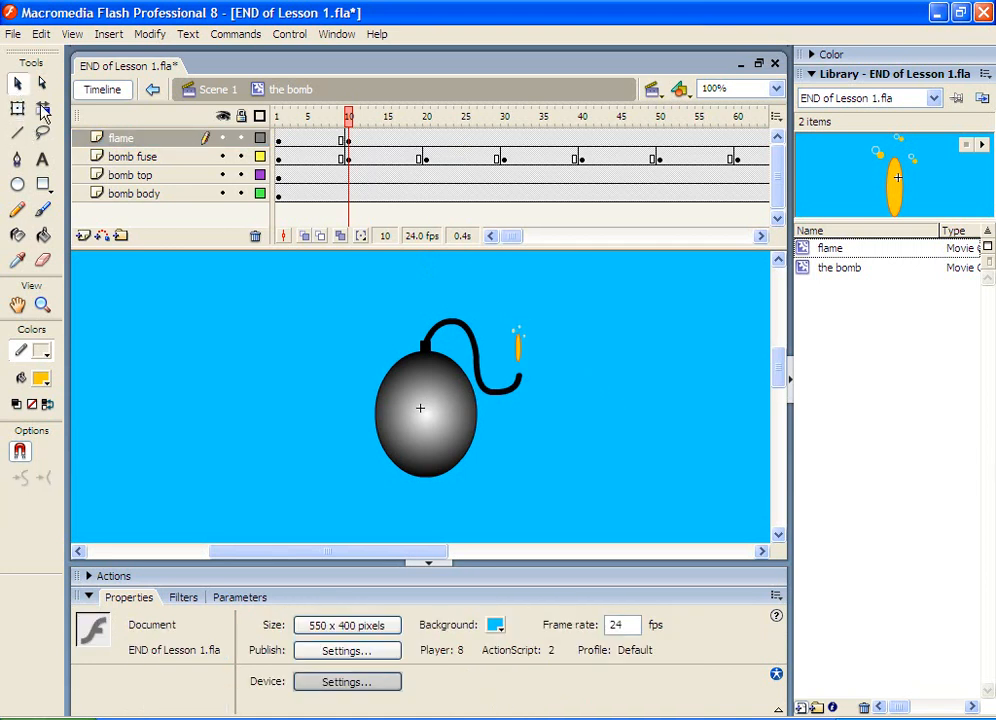
pyautogui.moveTo(518, 348); pyautogui.dragTo(519, 365)
pyautogui.click(553, 370)
# Step: Insert a keyframe at frame 20 of the flame layer and move the flame about 4 px left and 15 px down onto the fuse tip
pyautogui.click(426, 141)
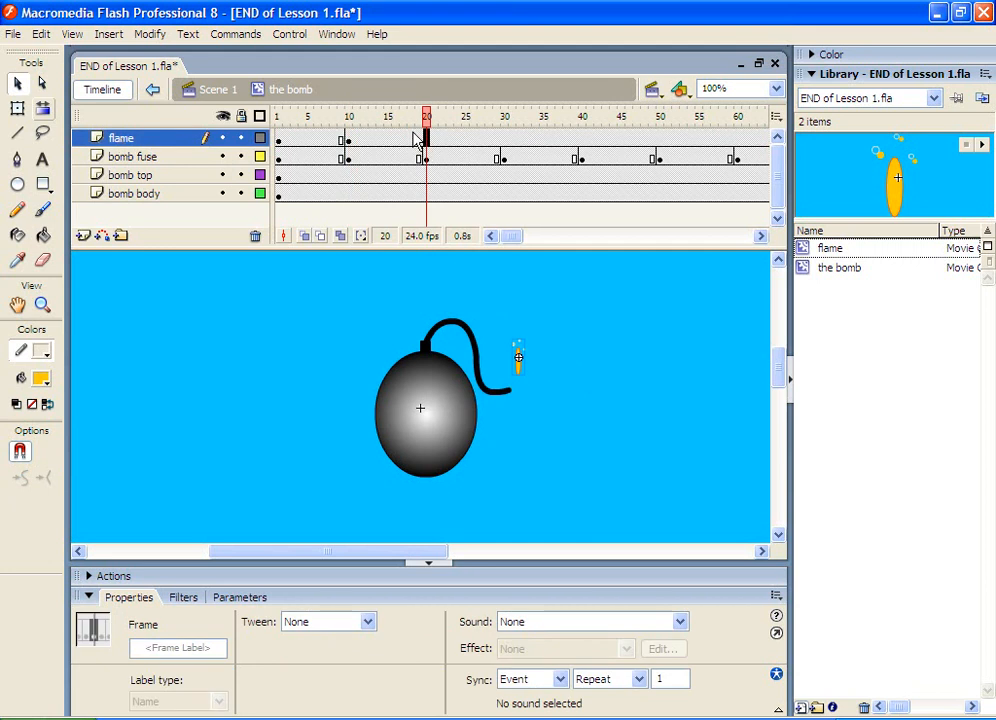
pyautogui.rightClick(428, 136)
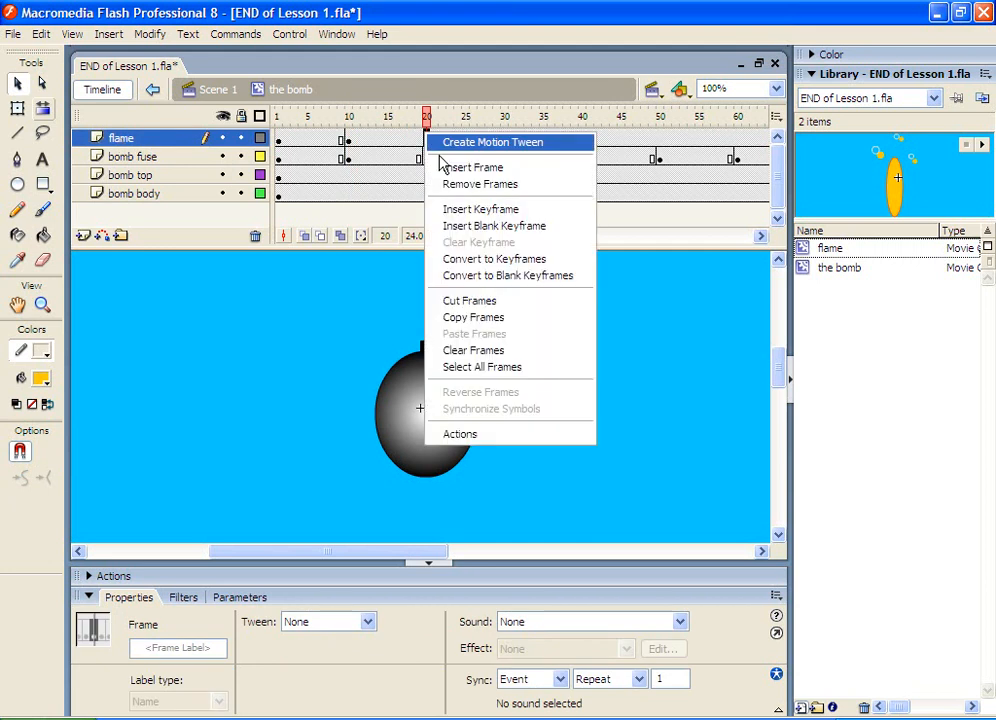
pyautogui.click(477, 210)
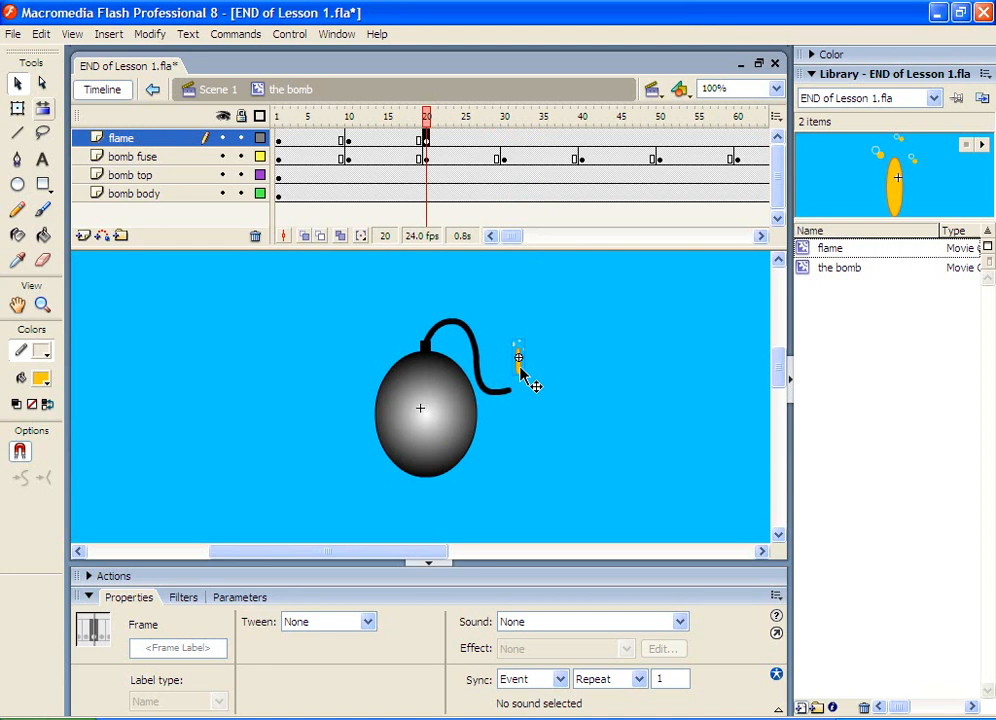
pyautogui.moveTo(515, 367); pyautogui.dragTo(511, 381)
pyautogui.click(543, 390)
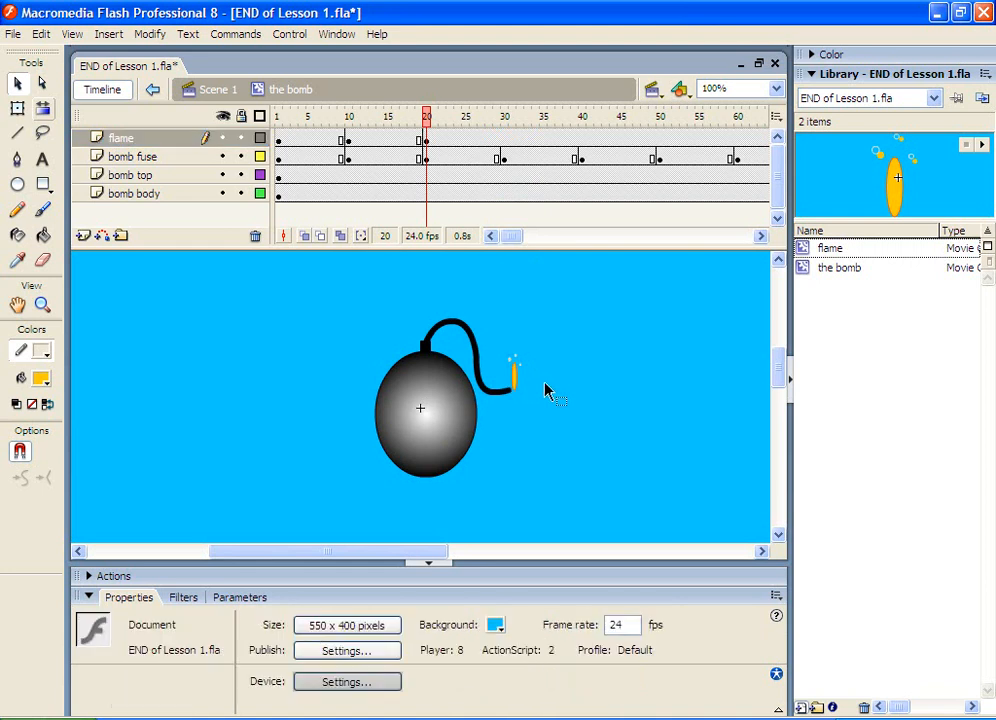
# Step: Insert a keyframe at frame 30 of the flame layer and move the flame about 18 px left onto the fuse tip
pyautogui.click(506, 142)
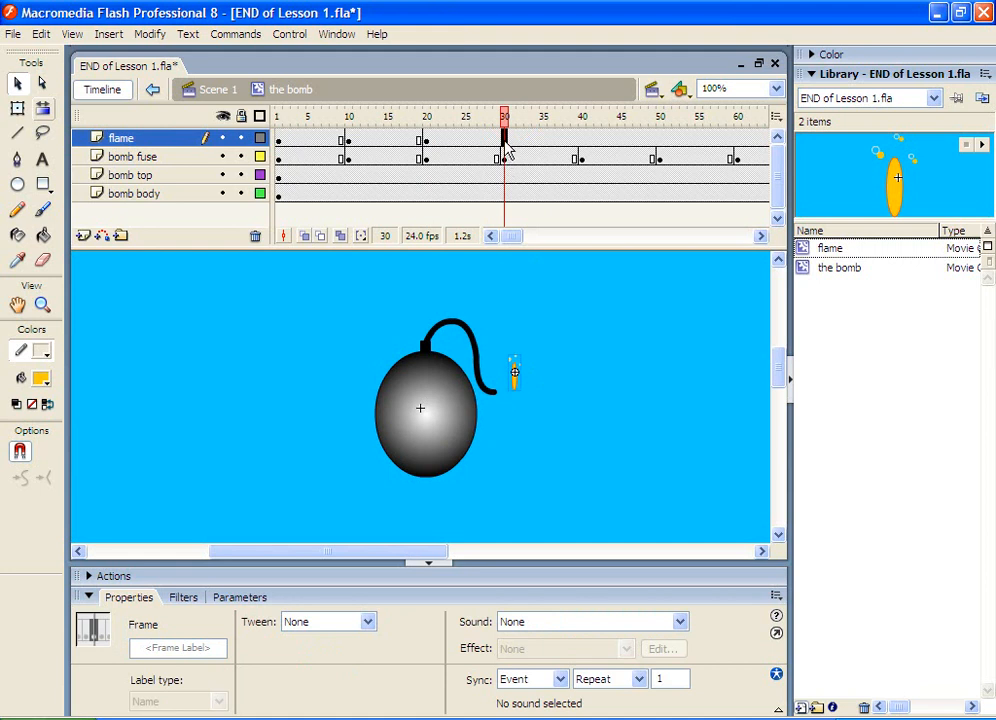
pyautogui.rightClick(506, 147)
pyautogui.click(525, 218)
pyautogui.moveTo(514, 383)
pyautogui.mouseDown()
pyautogui.moveTo(497, 389)
pyautogui.moveTo(509, 400)
pyautogui.moveTo(527, 385)
pyautogui.mouseUp()
pyautogui.click(536, 378)
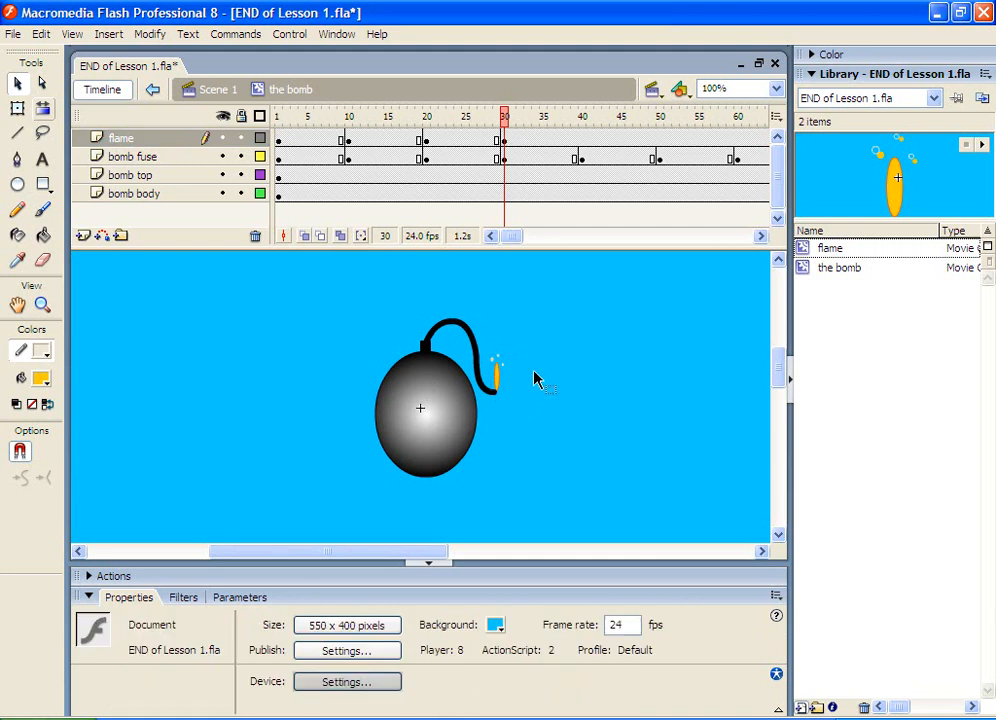
# Step: Insert a keyframe at frame 40 of the flame layer and move the flame about 20 px left, over the end of the fuse
pyautogui.click(582, 141)
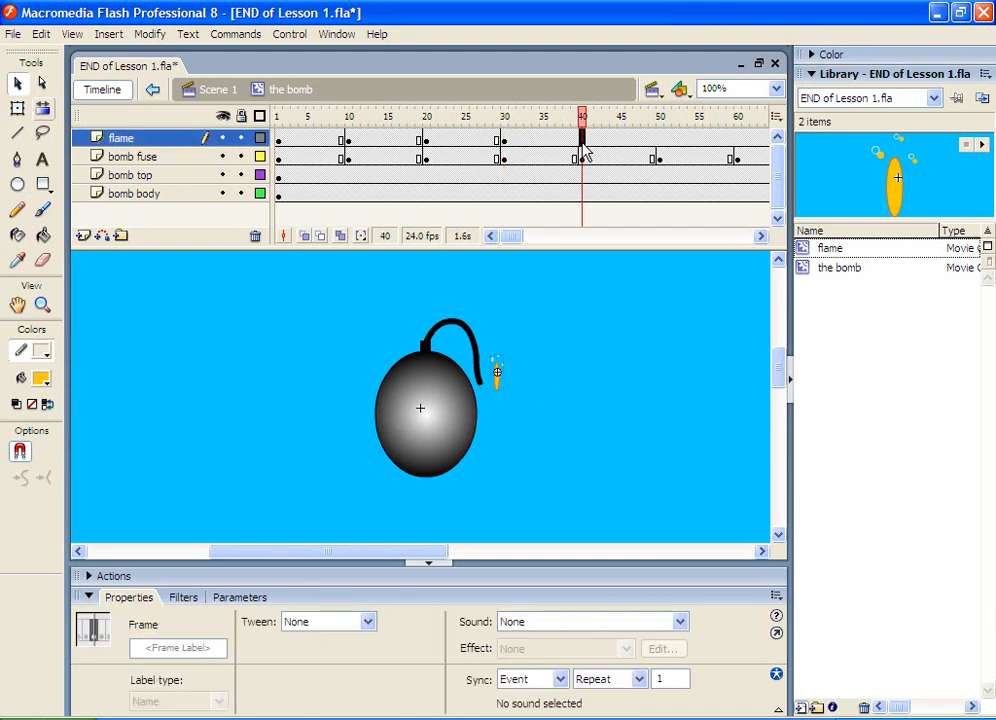
pyautogui.rightClick(584, 143)
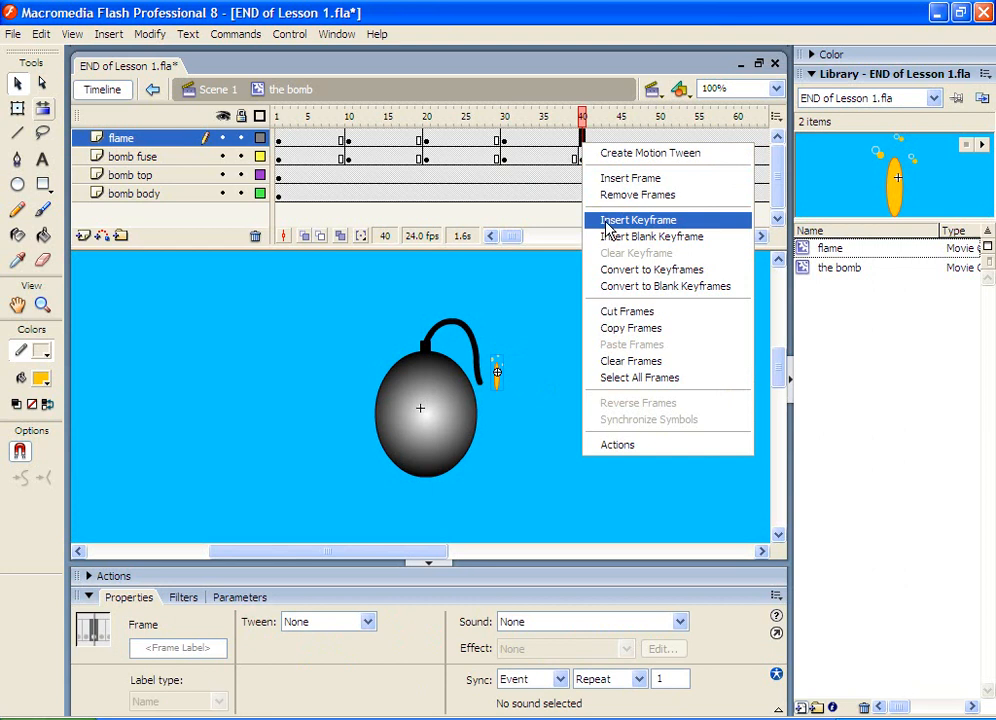
pyautogui.click(606, 221)
pyautogui.moveTo(500, 377); pyautogui.dragTo(487, 370)
pyautogui.moveTo(497, 376)
pyautogui.mouseDown()
pyautogui.moveTo(486, 373)
pyautogui.moveTo(489, 391)
pyautogui.mouseUp()
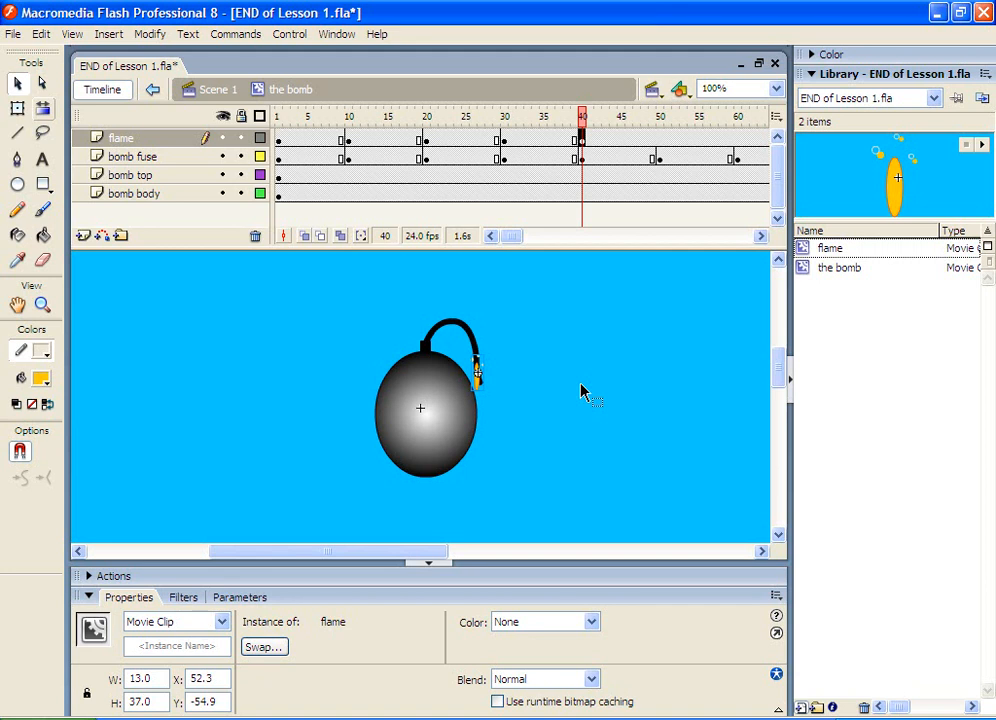
# Step: Nudge the flame on frame 40 about 7 px right and 5 px up to line it up with the fuse tip
pyautogui.press('Right')
pyautogui.press('Right')
pyautogui.press('Right')
pyautogui.press('Right')
pyautogui.press('Right')
pyautogui.press('Up')
pyautogui.press('Up')
pyautogui.press('Right')
pyautogui.press('Up')
pyautogui.press('Up')
pyautogui.press('Left')
pyautogui.press('Right')
pyautogui.press('Right')
pyautogui.press('Up')
# Step: Insert a keyframe at frame 50 of the flame layer
pyautogui.click(660, 140)
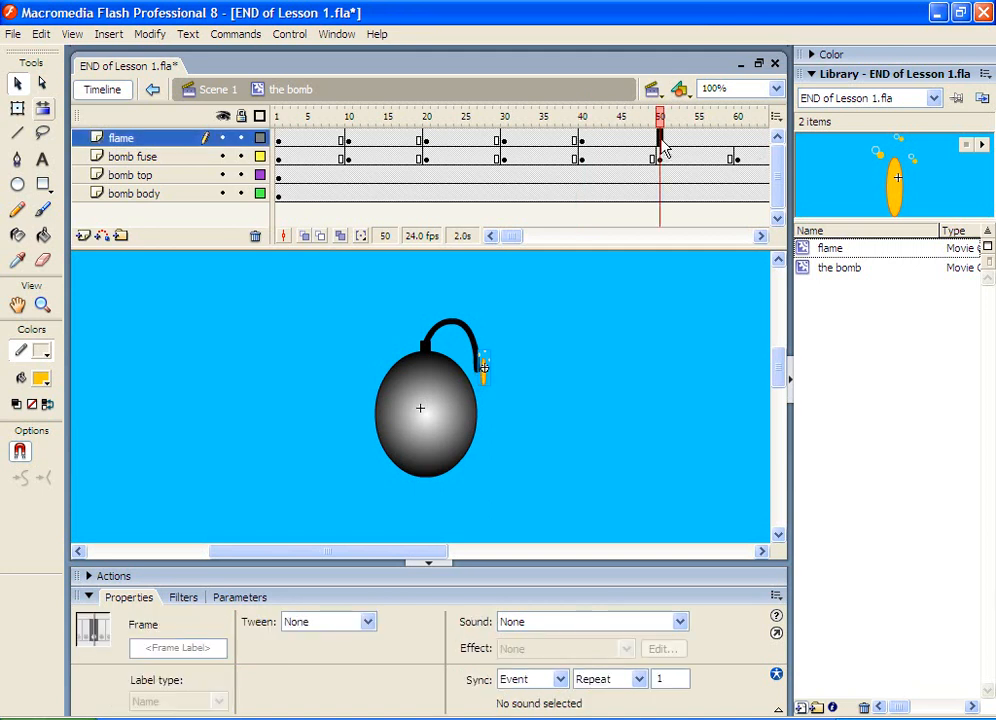
pyautogui.rightClick(663, 147)
pyautogui.click(695, 218)
# Step: Nudge the flame on frame 50 about 5 px left and 12 px up onto the shortened fuse tip
pyautogui.click(485, 390)
pyautogui.press('Left')
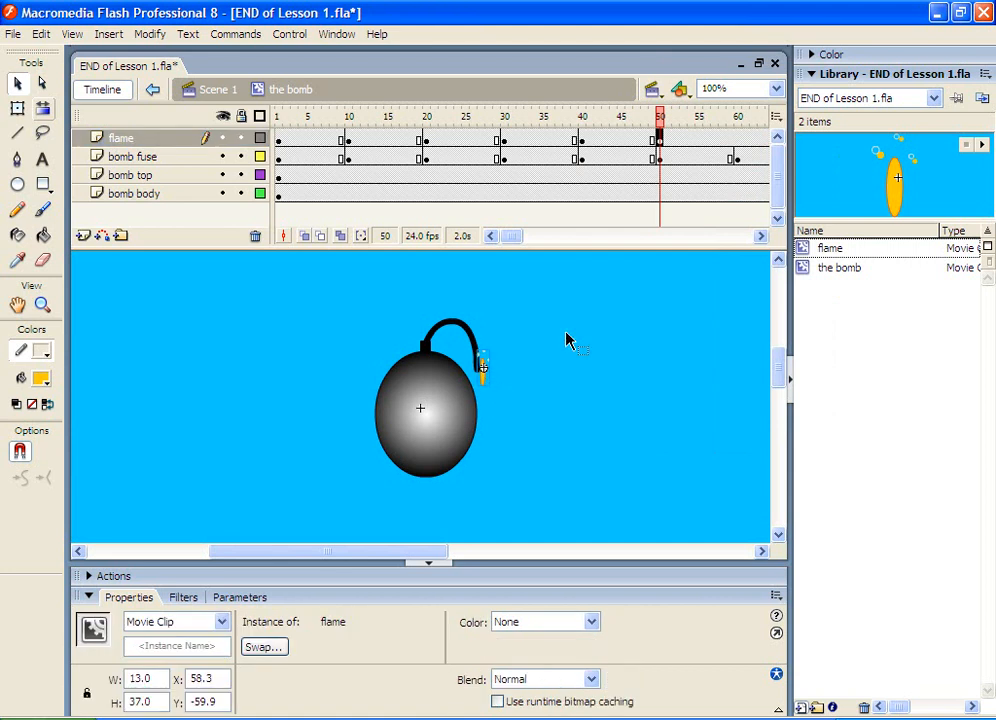
pyautogui.press('Left')
pyautogui.press('Left')
pyautogui.press('Left')
pyautogui.press('Left')
pyautogui.press('Up')
pyautogui.press('Up')
pyautogui.press('Up')
pyautogui.press('Up')
pyautogui.press('Up')
pyautogui.press('Up')
# Step: Insert a keyframe at frame 60 of the flame layer and raise the flame about 9 px along the shortened fuse
pyautogui.moveTo(500, 237); pyautogui.dragTo(520, 238)
pyautogui.click(371, 138)
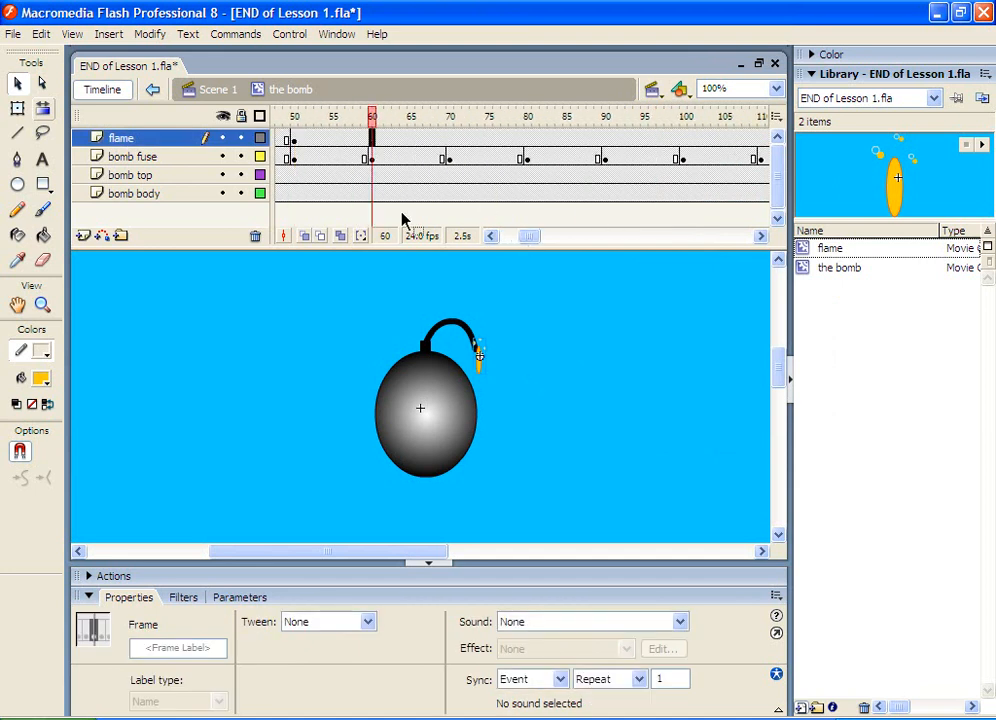
pyautogui.moveTo(485, 360)
pyautogui.mouseDown()
pyautogui.moveTo(477, 342)
pyautogui.moveTo(485, 377)
pyautogui.mouseUp()
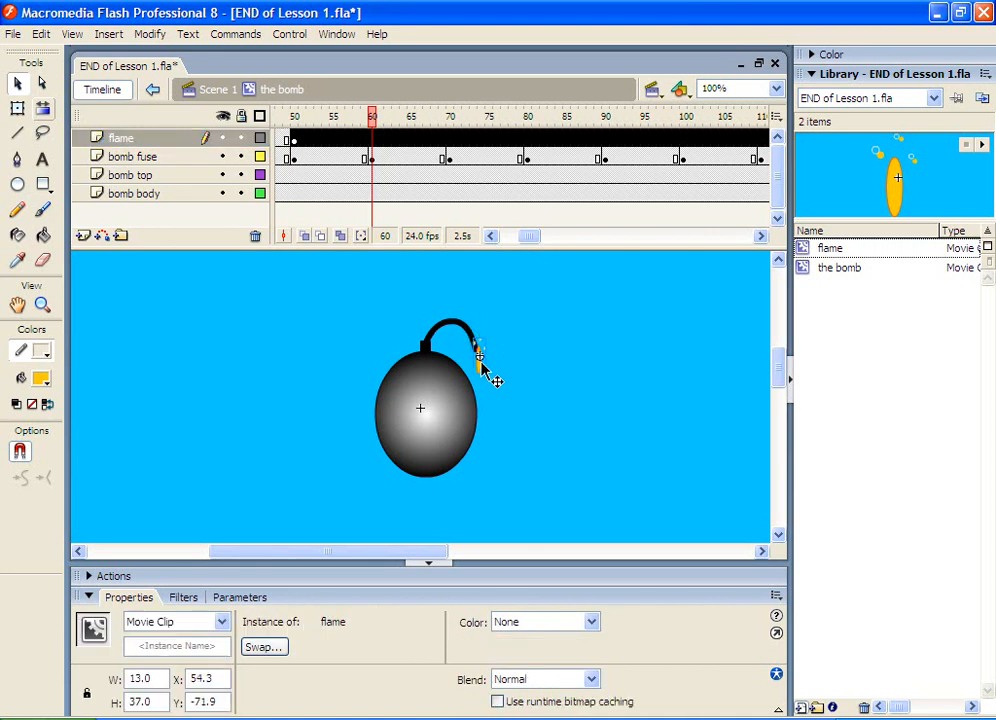
pyautogui.click(373, 140)
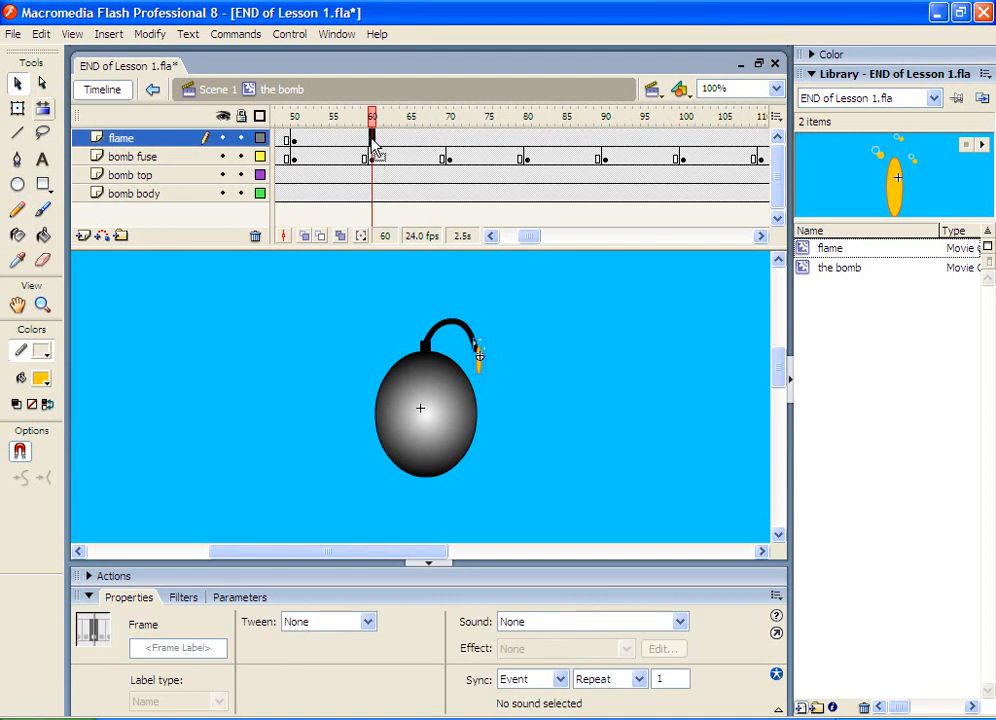
pyautogui.rightClick(373, 140)
pyautogui.click(410, 214)
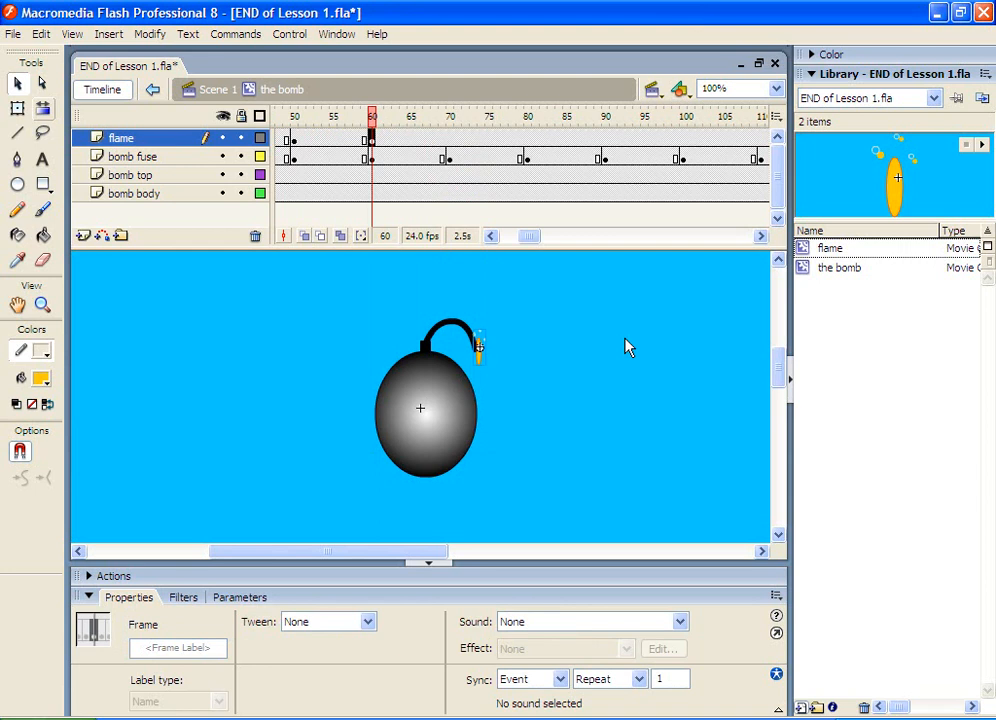
# Step: Insert a keyframe at frame 70 of the flame layer and move the flame up and slightly left onto the fuse tip
pyautogui.click(449, 140)
pyautogui.rightClick(449, 140)
pyautogui.click(489, 213)
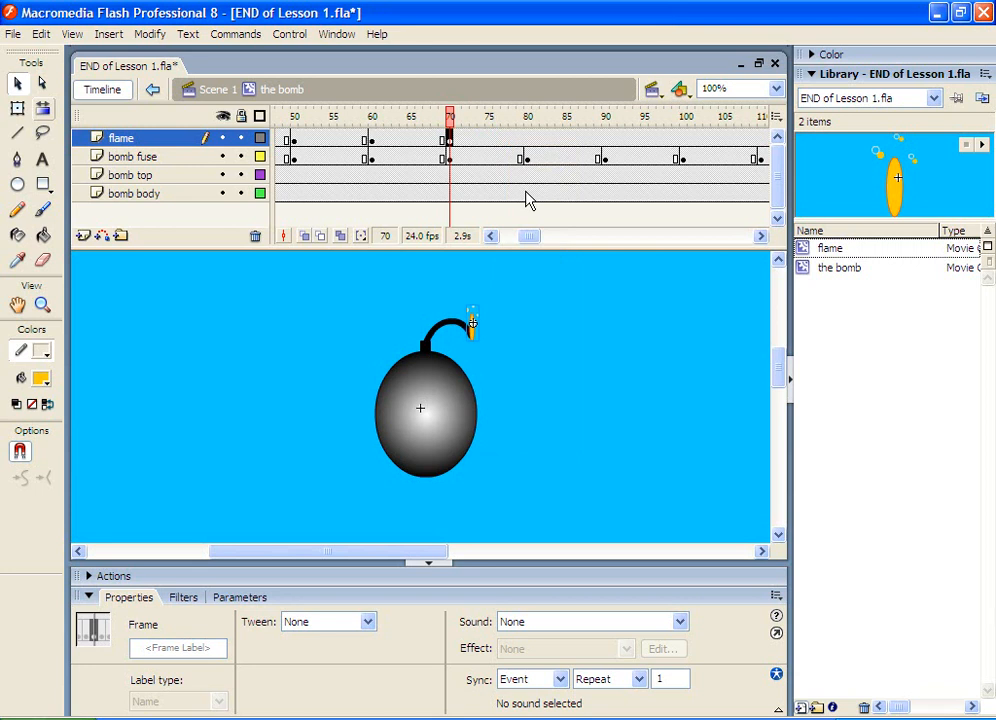
# Step: Insert a keyframe at frame 80 of the flame layer
pyautogui.click(535, 140)
pyautogui.rightClick(533, 140)
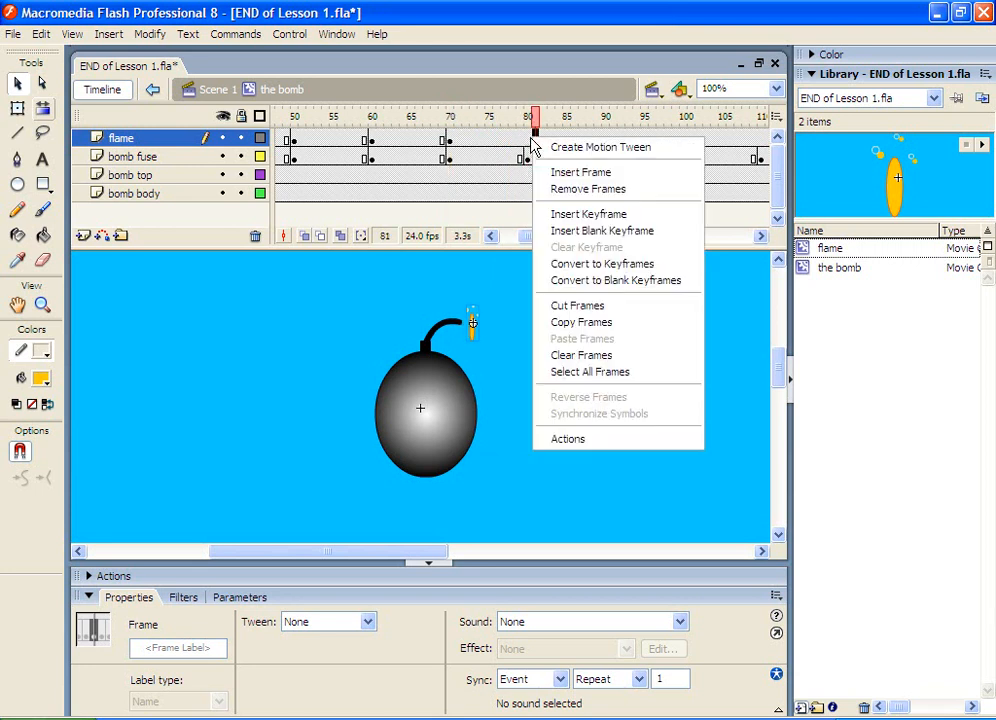
pyautogui.click(529, 142)
pyautogui.rightClick(530, 144)
pyautogui.click(562, 219)
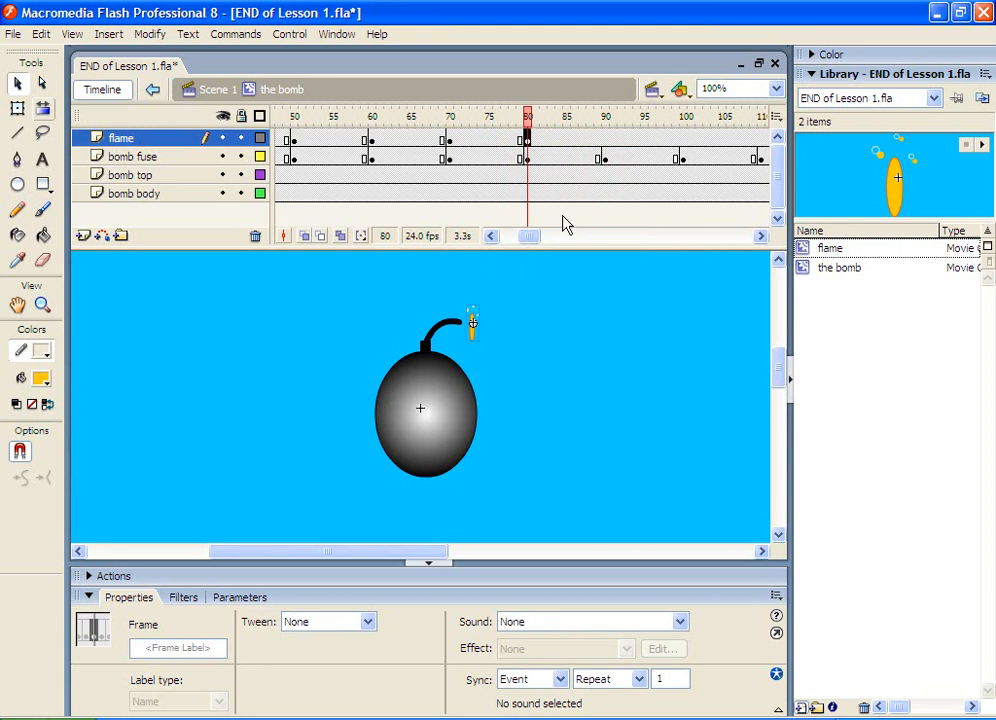
# Step: Nudge the flame on frame 80 about 15 px up and 10 px left onto the fuse tip
pyautogui.press('Up')
pyautogui.press('Up')
pyautogui.press('Up')
pyautogui.press('Up')
pyautogui.press('Up')
pyautogui.press('Up')
pyautogui.press('Up')
pyautogui.press('Up')
pyautogui.press('Up')
pyautogui.press('Up')
pyautogui.press('Up')
pyautogui.press('Up')
pyautogui.press('Left')
pyautogui.press('Left')
pyautogui.press('Left')
pyautogui.press('Left')
pyautogui.press('Left')
pyautogui.press('Left')
pyautogui.press('Left')
pyautogui.press('Left')
pyautogui.press('Left')
pyautogui.press('Left')
# Step: Insert a keyframe at frame 90 of the flame layer and nudge the flame about 12 px left onto the fuse tip
pyautogui.click(606, 142)
pyautogui.rightClick(608, 143)
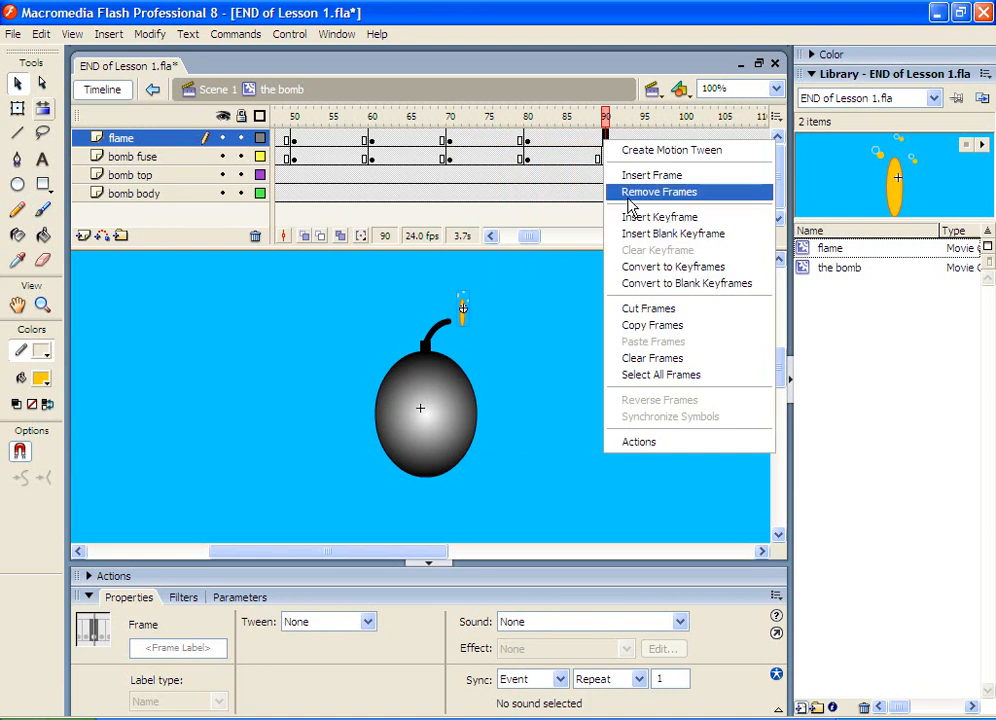
pyautogui.click(638, 218)
pyautogui.press('Left')
pyautogui.press('Left')
pyautogui.press('Left')
pyautogui.press('Left')
pyautogui.press('Left')
pyautogui.press('Left')
pyautogui.press('Left')
pyautogui.press('Left')
pyautogui.press('Left')
pyautogui.press('Left')
pyautogui.press('Left')
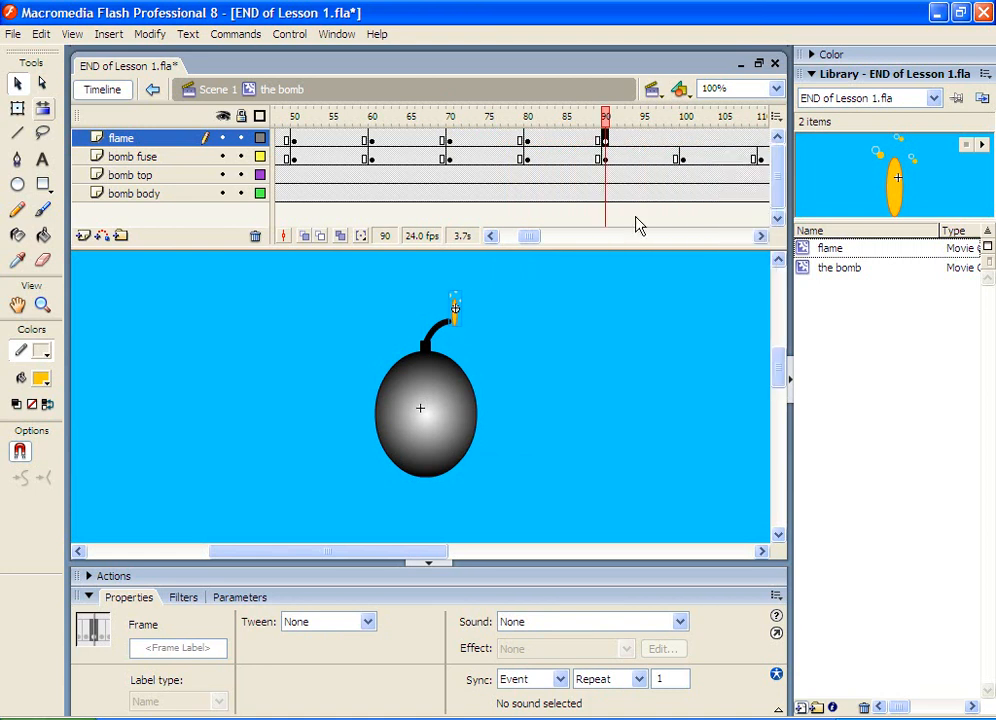
# Step: Insert a keyframe at frame 100 of the flame layer and nudge the flame about 7 px left onto the fuse tip
pyautogui.click(682, 141)
pyautogui.rightClick(683, 141)
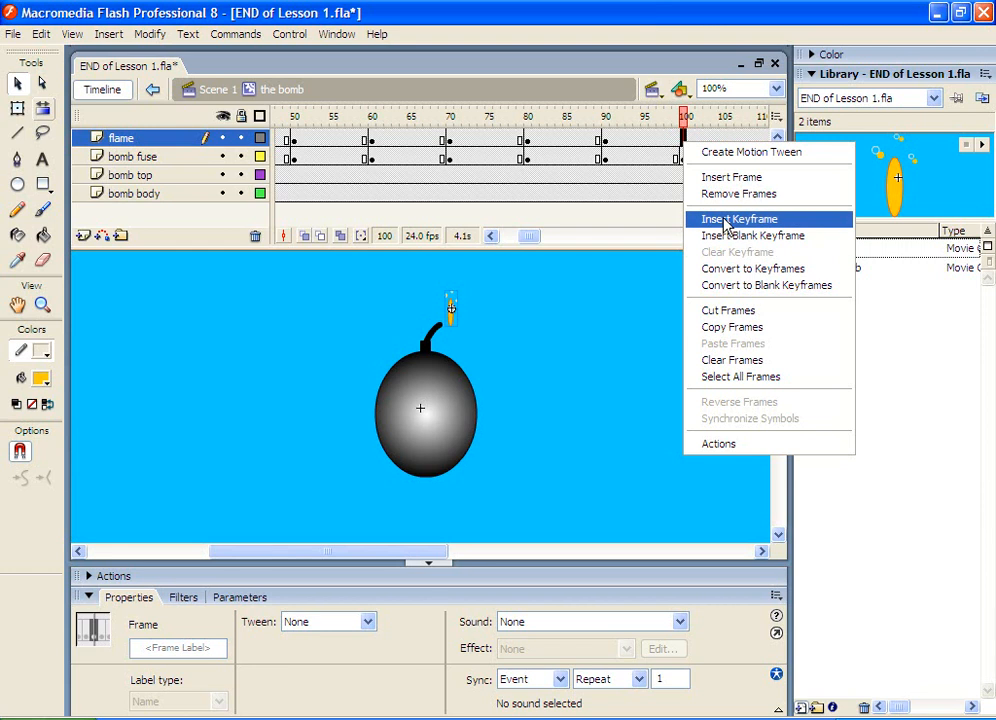
pyautogui.click(730, 219)
pyautogui.press('Left')
pyautogui.press('Left')
pyautogui.press('Left')
pyautogui.press('Left')
pyautogui.press('Left')
pyautogui.press('Left')
pyautogui.press('Left')
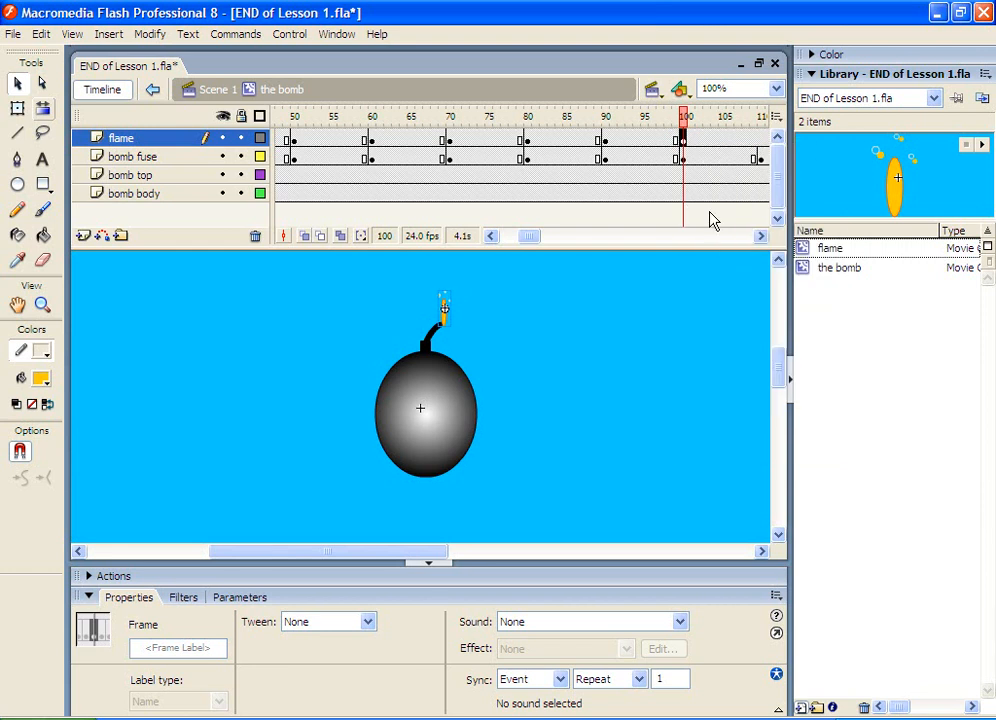
# Step: Insert a keyframe at frame 110 of the flame layer and move the flame about 10 px left and 9 px down onto the fuse stub
pyautogui.moveTo(538, 247); pyautogui.dragTo(556, 245)
pyautogui.click(512, 141)
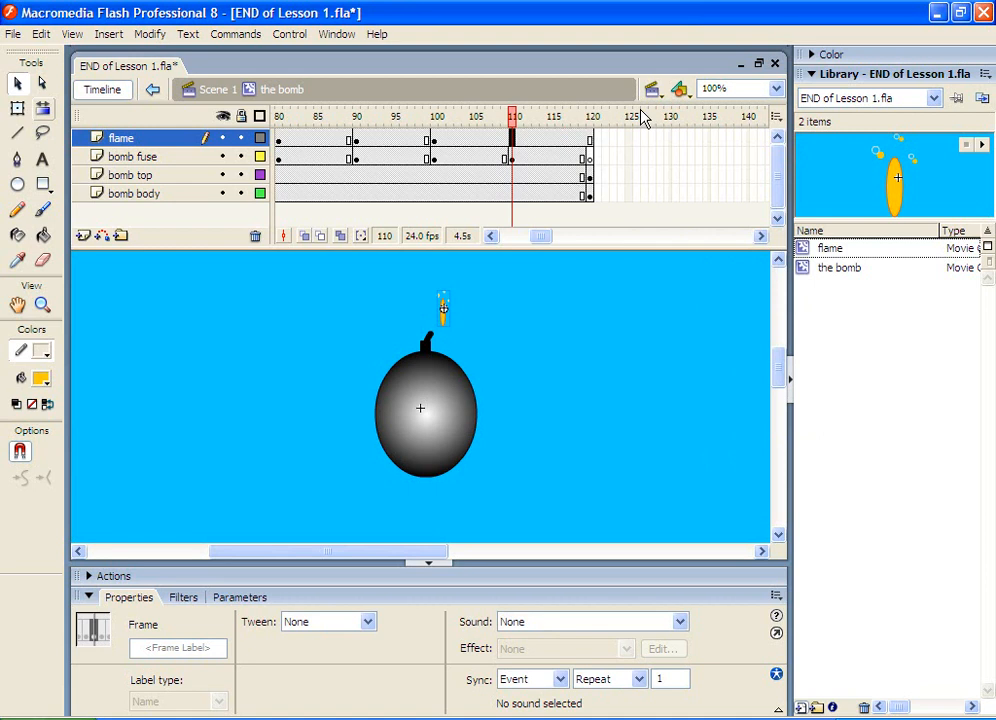
pyautogui.rightClick(512, 145)
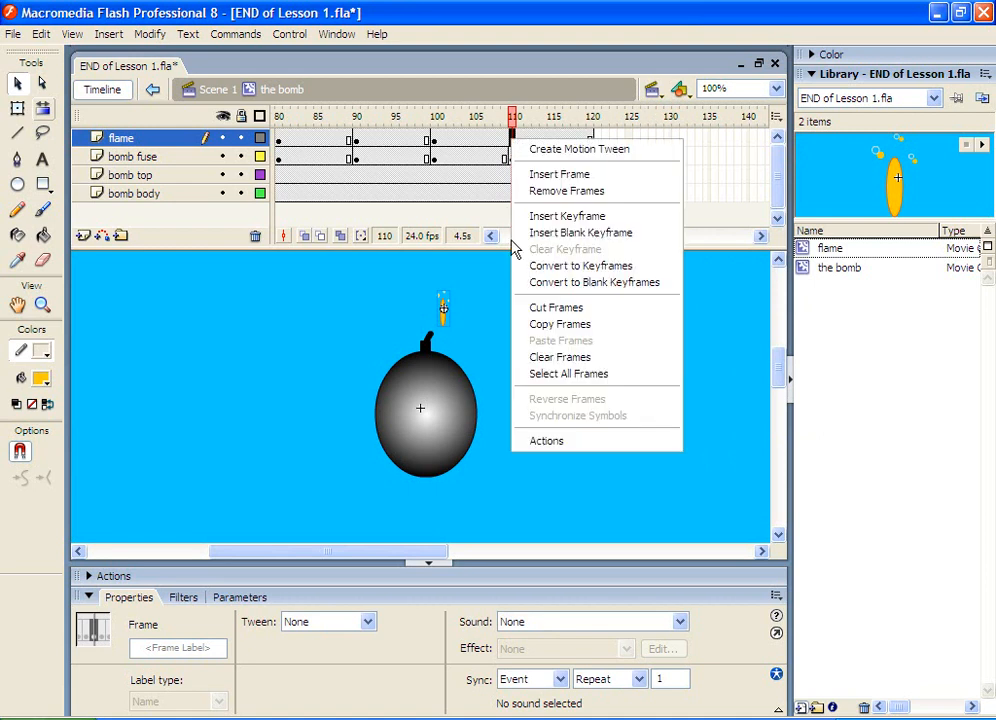
pyautogui.click(567, 216)
pyautogui.press('Left')
pyautogui.press('Left')
pyautogui.press('Left')
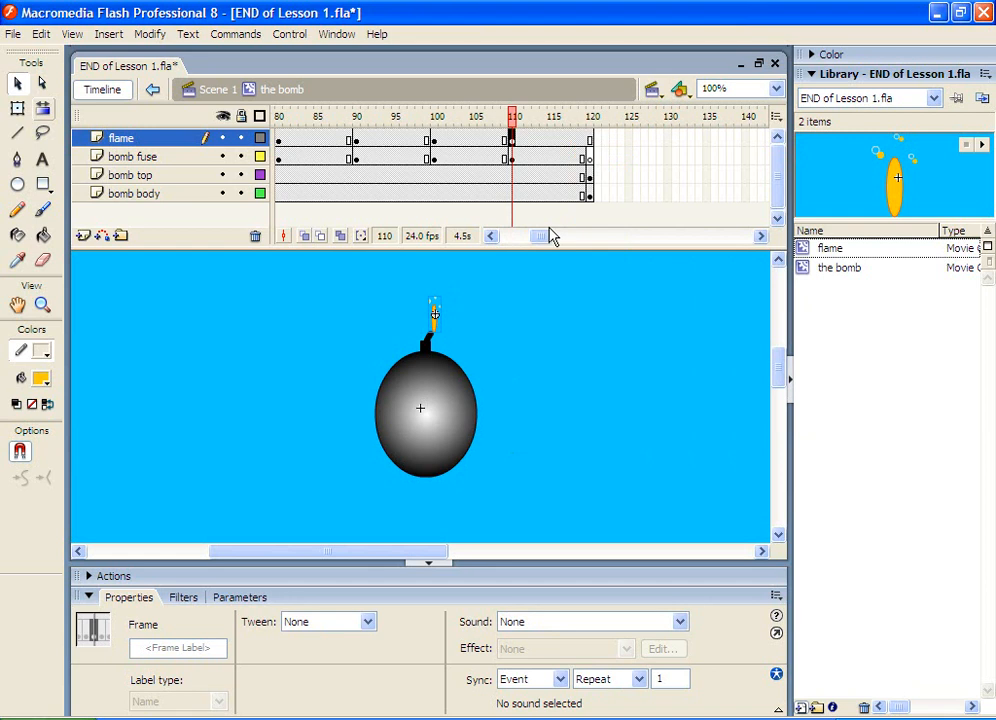
# Step: Insert a keyframe at frame 119 of the flame layer and move the flame about 9 px down over the fuse stub
pyautogui.click(584, 139)
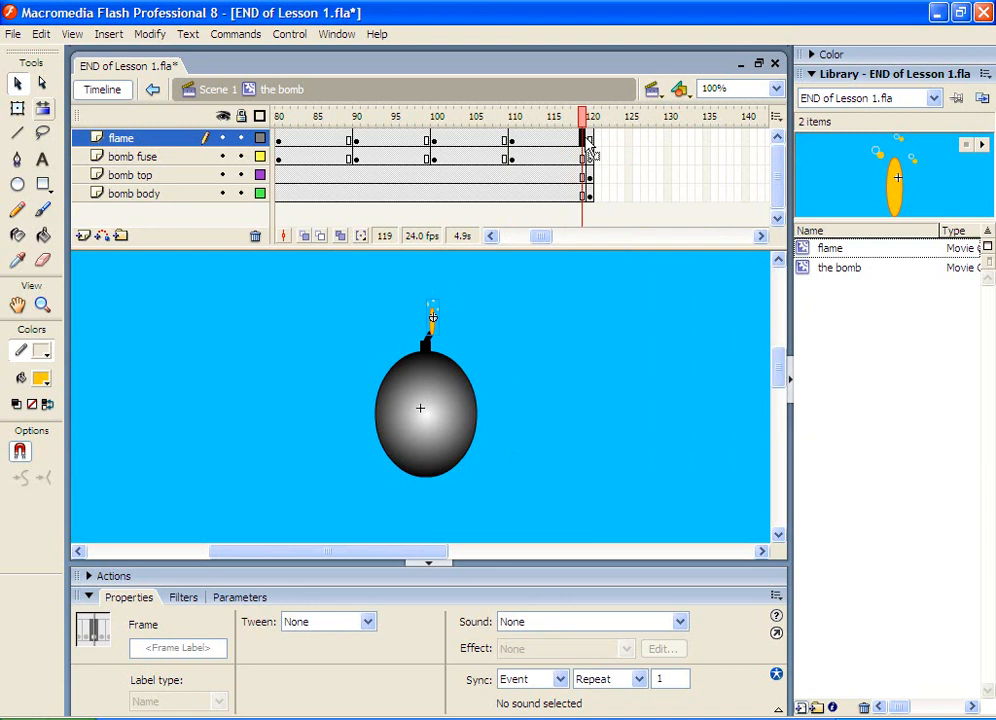
pyautogui.click(589, 138)
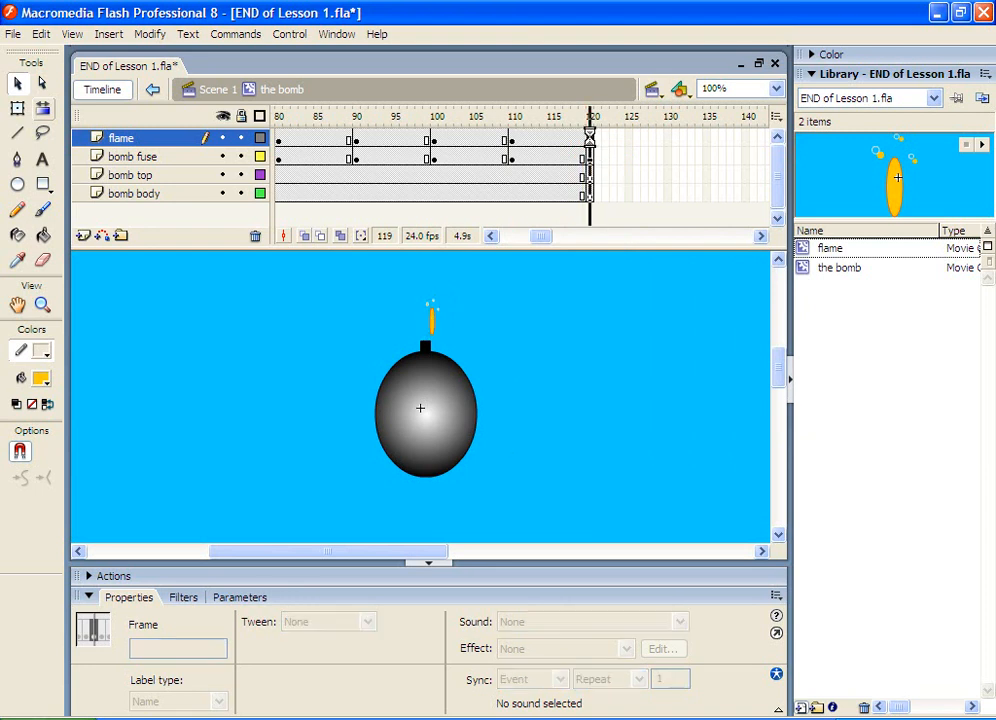
pyautogui.click(582, 140)
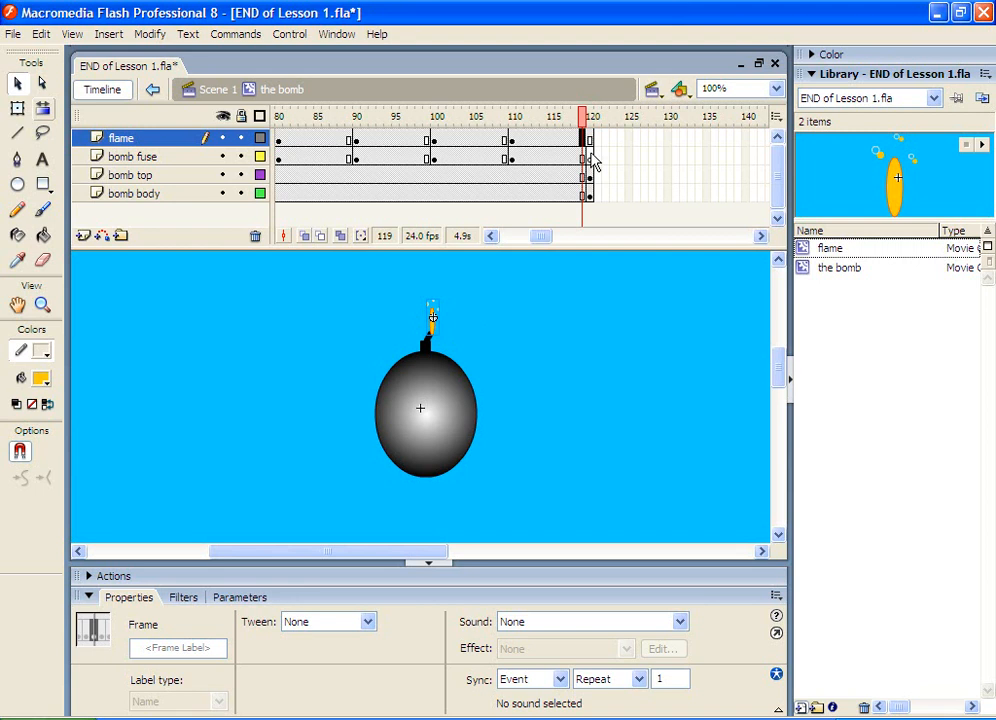
pyautogui.press('F6')
pyautogui.moveTo(430, 331); pyautogui.dragTo(430, 340)
pyautogui.click(445, 334)
pyautogui.click(430, 334)
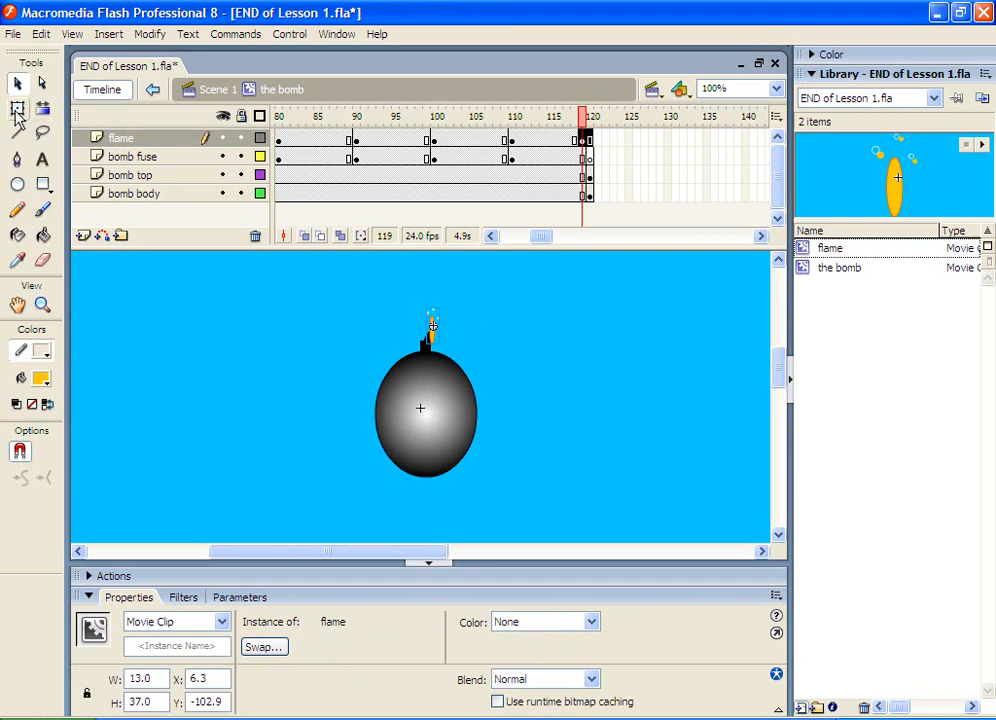
# Step: Squash the flame on frame 119 to about 7 px high with the Free Transform tool, keeping its 13 px width
pyautogui.click(17, 108)
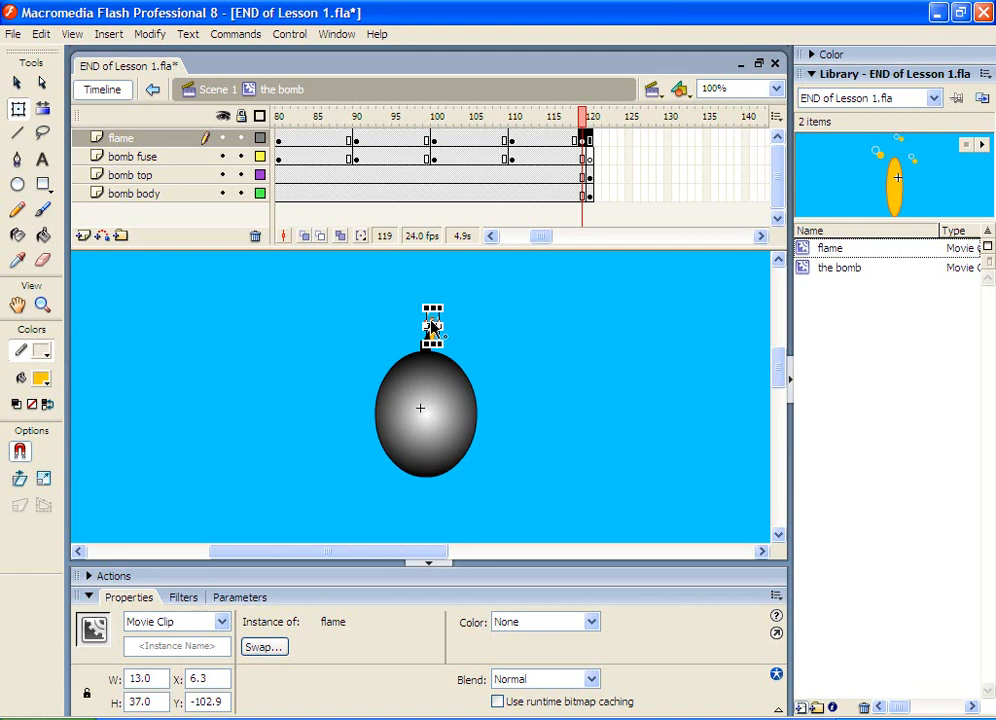
pyautogui.moveTo(432, 308); pyautogui.dragTo(433, 323)
pyautogui.click(477, 360)
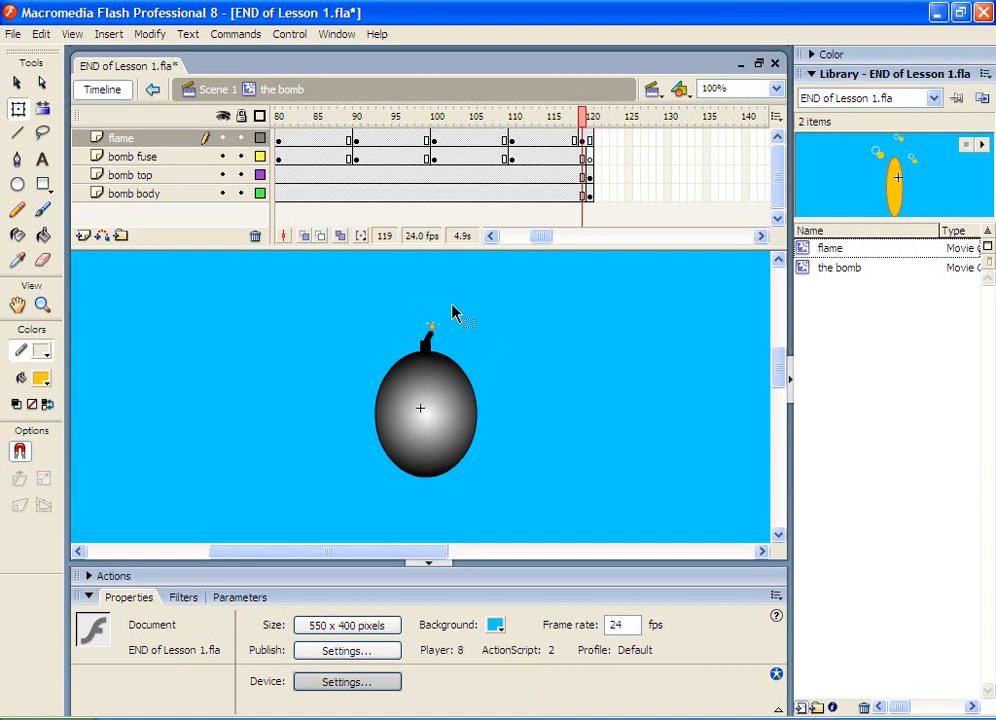
# Step: Nudge the squashed flame on frame 119 about 3 px down and slightly left onto the fuse stub, then deselect it
pyautogui.click(433, 326)
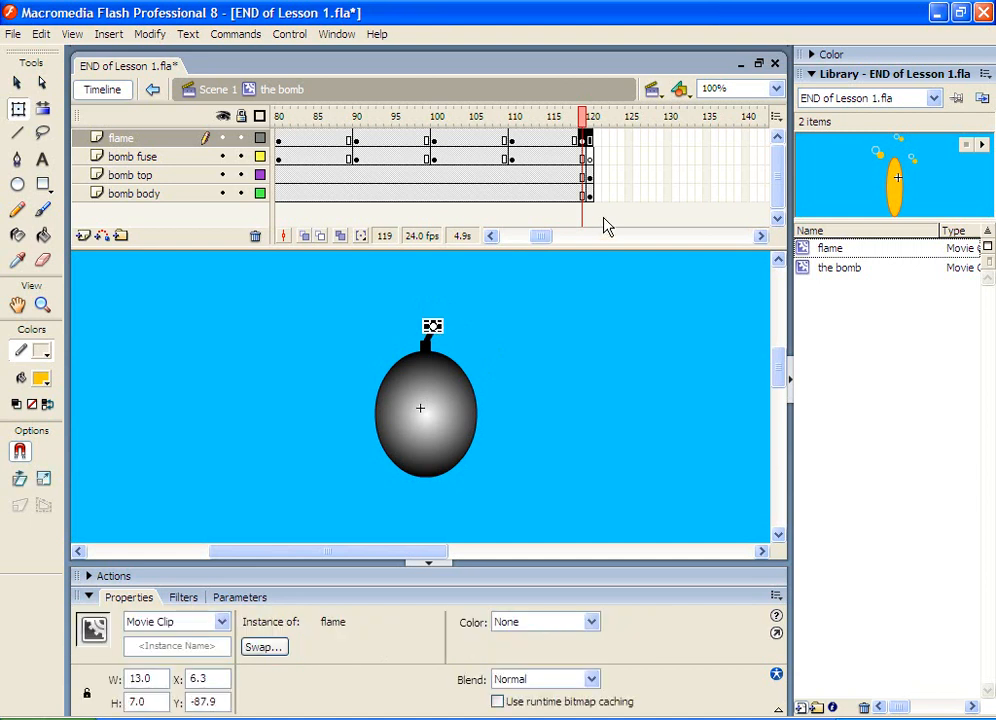
pyautogui.press('Down')
pyautogui.press('Down')
pyautogui.press('Down')
pyautogui.press('Left')
pyautogui.click(530, 336)
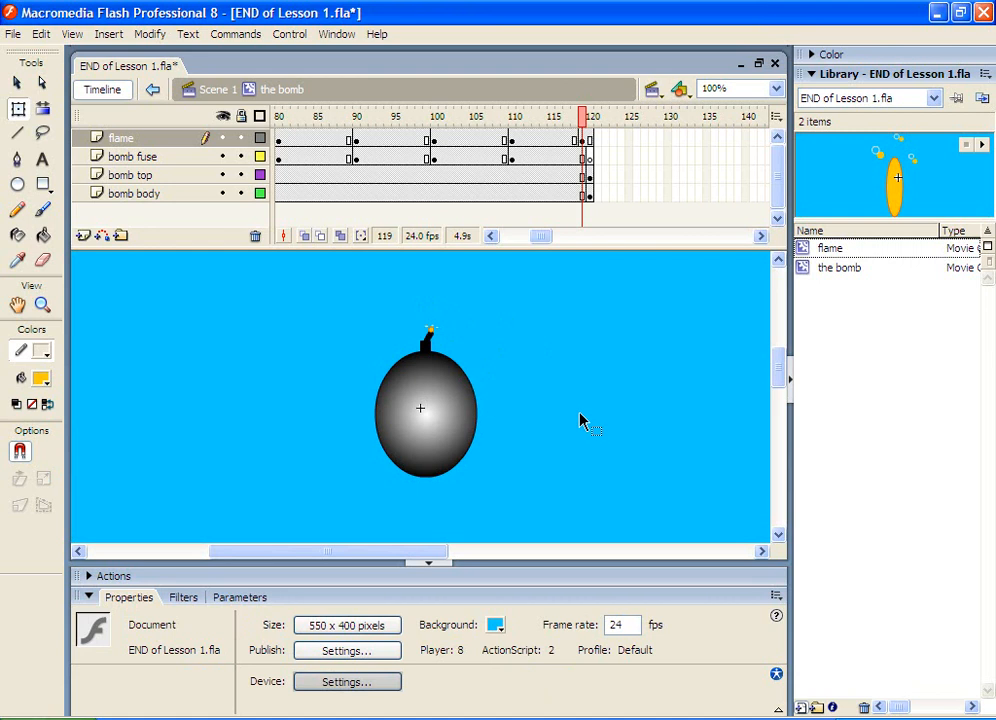
# Step: Scrub the playhead back to frame 1 to review the flame's path, switch to the Selection tool and deselect the flame
pyautogui.click(576, 138)
pyautogui.moveTo(510, 112); pyautogui.dragTo(218, 107)
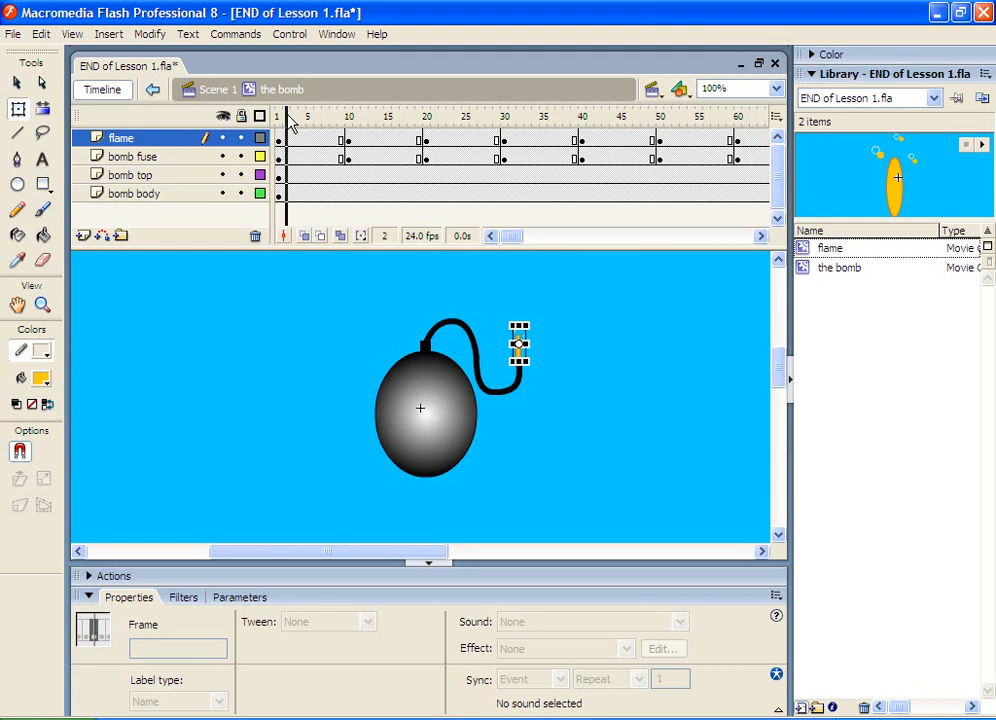
pyautogui.click(17, 83)
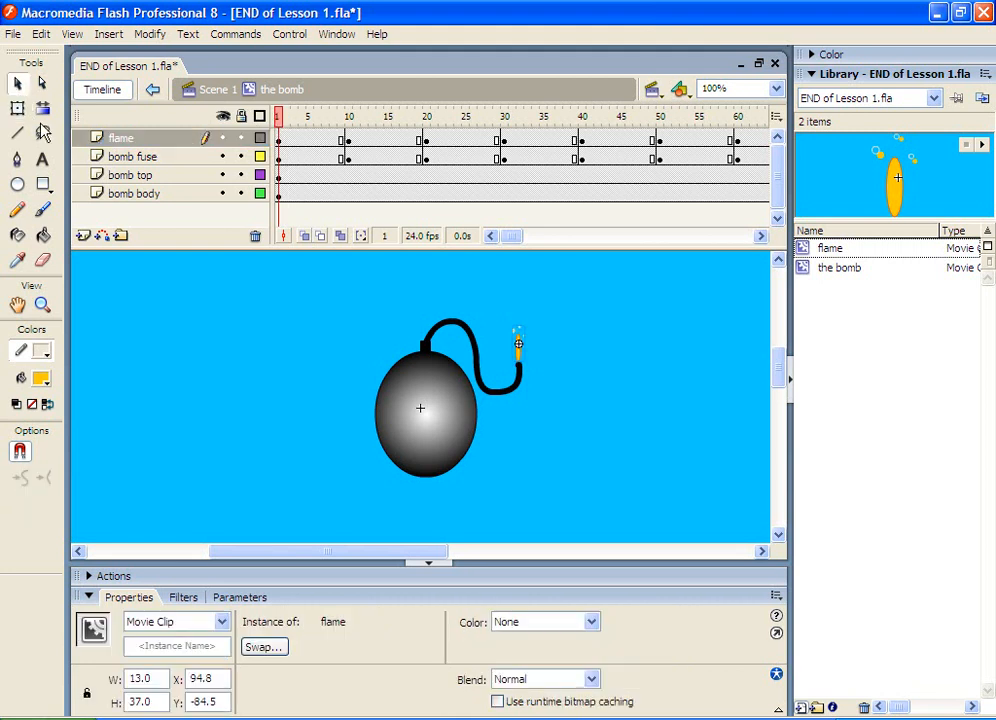
pyautogui.click(167, 300)
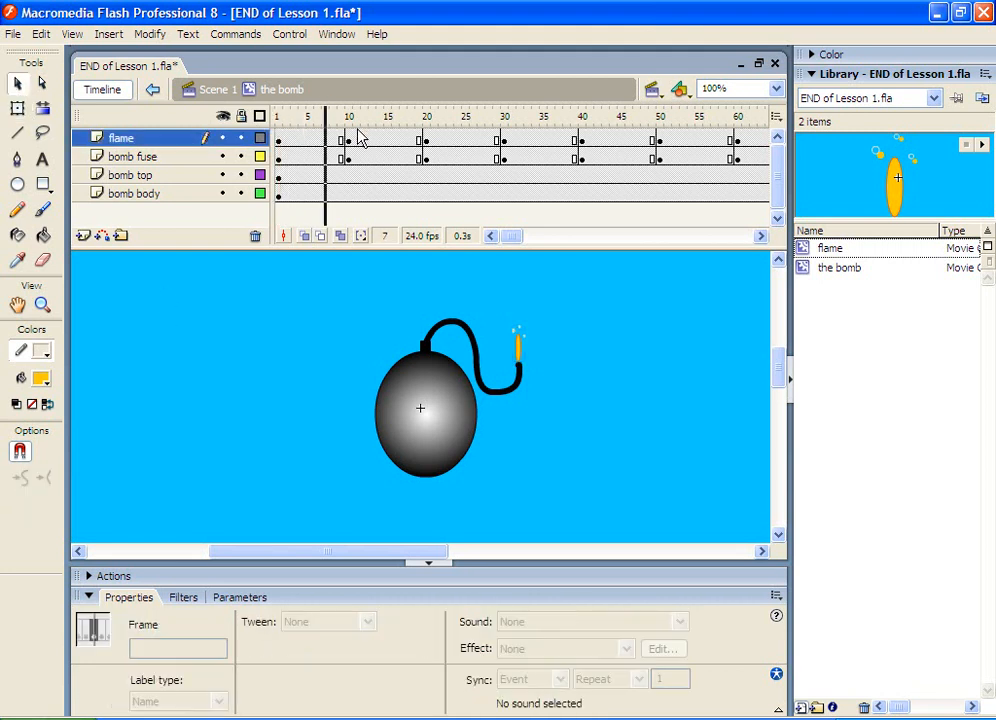